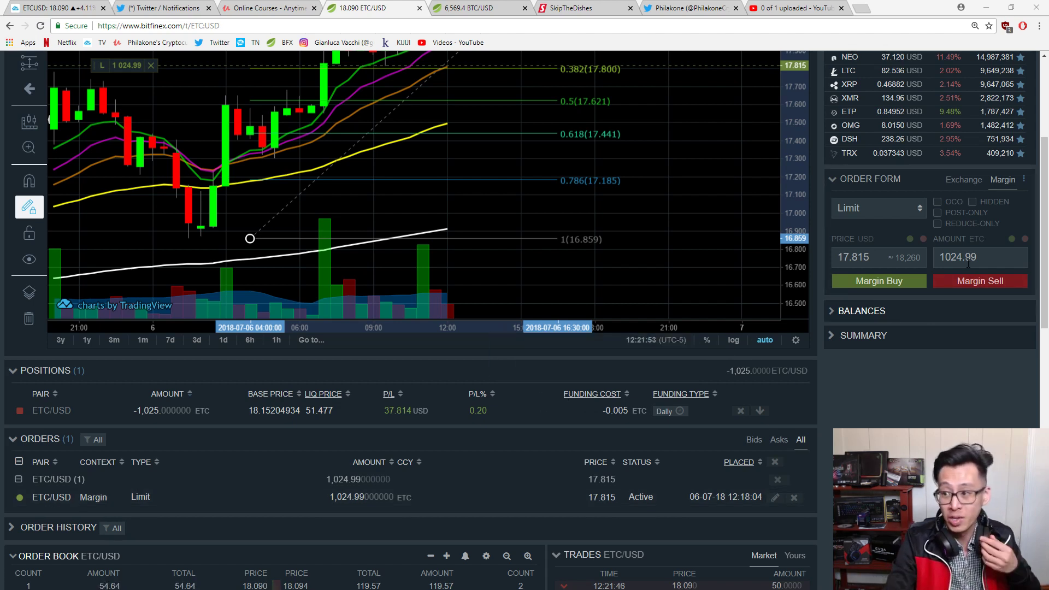
scroll(884, 228, "up", 3)
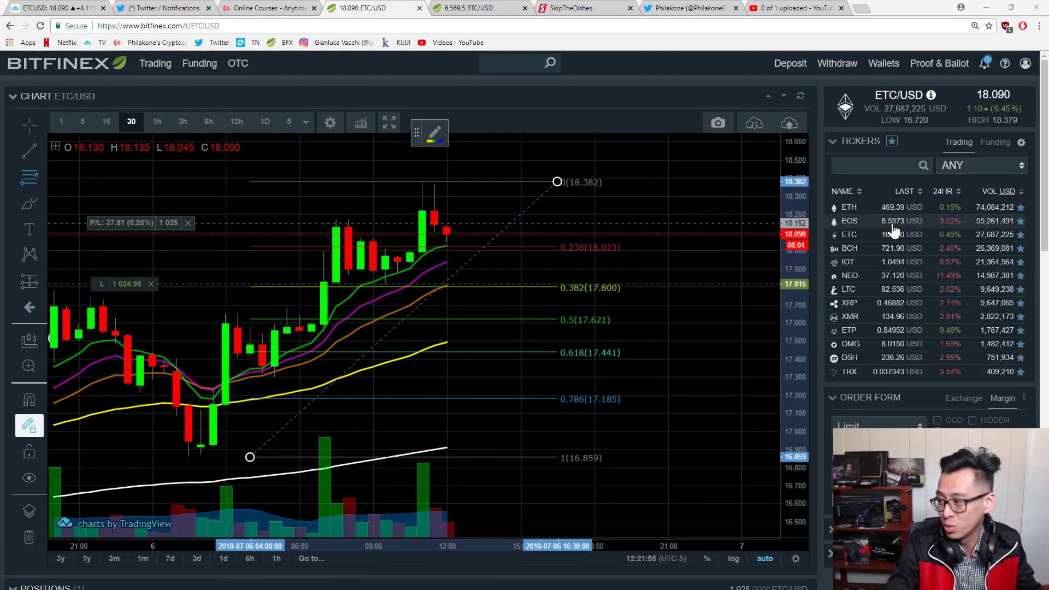
Switch the chart from ETC/USD to ETP/USD and shift the latest candles toward mid-chart
left_click(892, 332)
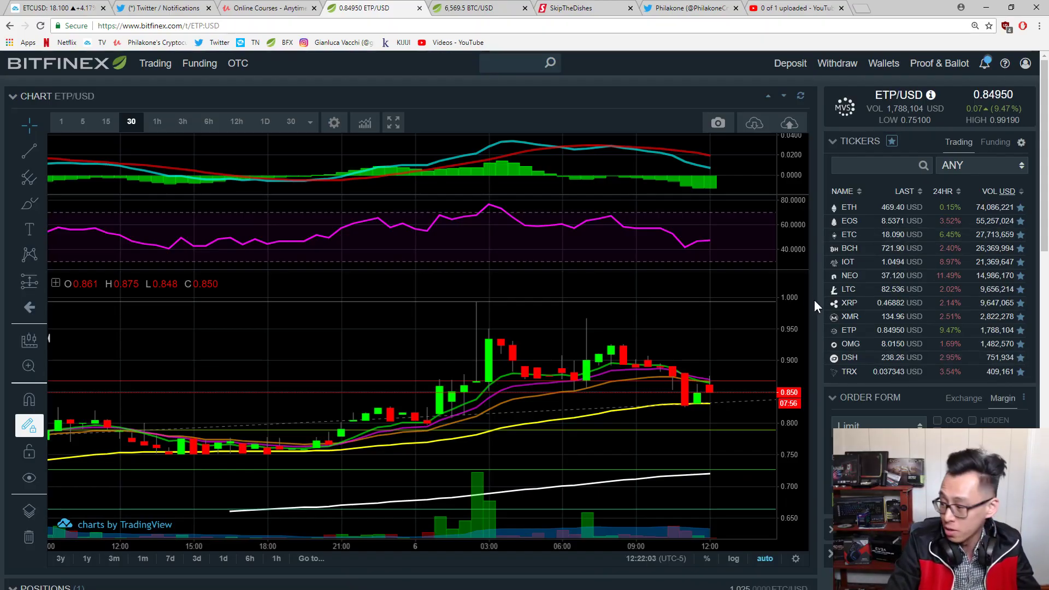
left_click_drag(678, 311, 490, 336)
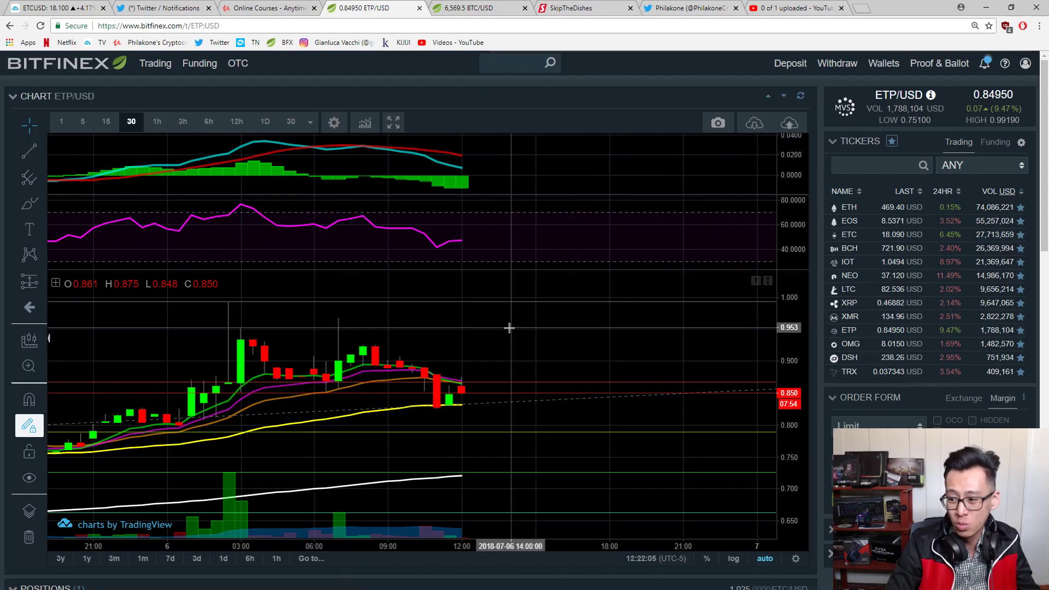
scroll(563, 332, "down", 2)
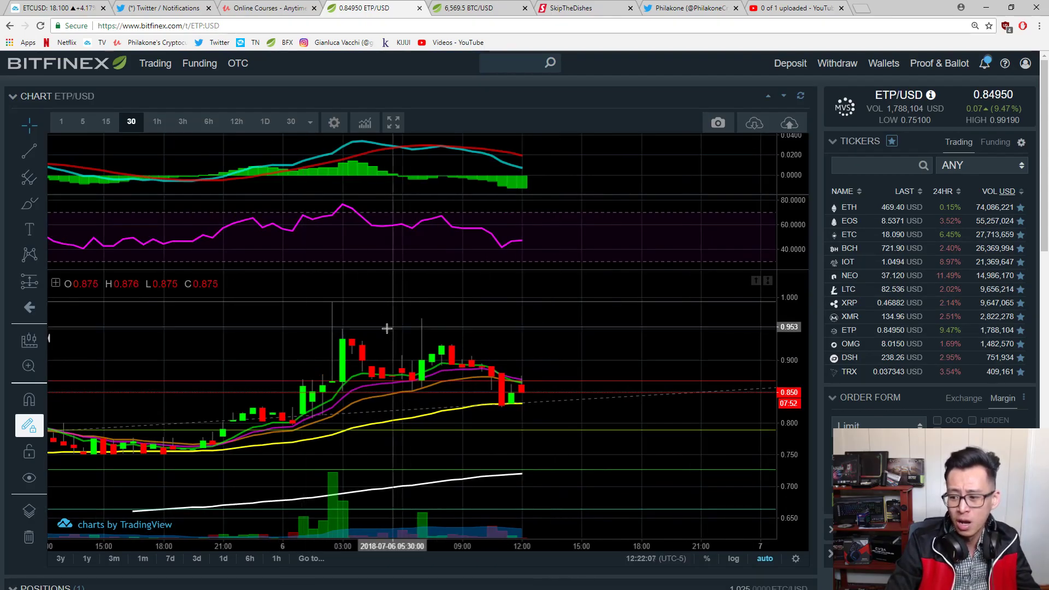
Show ETP/USD in 12-hour candles and list only your own trades in the Trades panel
left_click(237, 121)
right_click(613, 328)
right_click(470, 335)
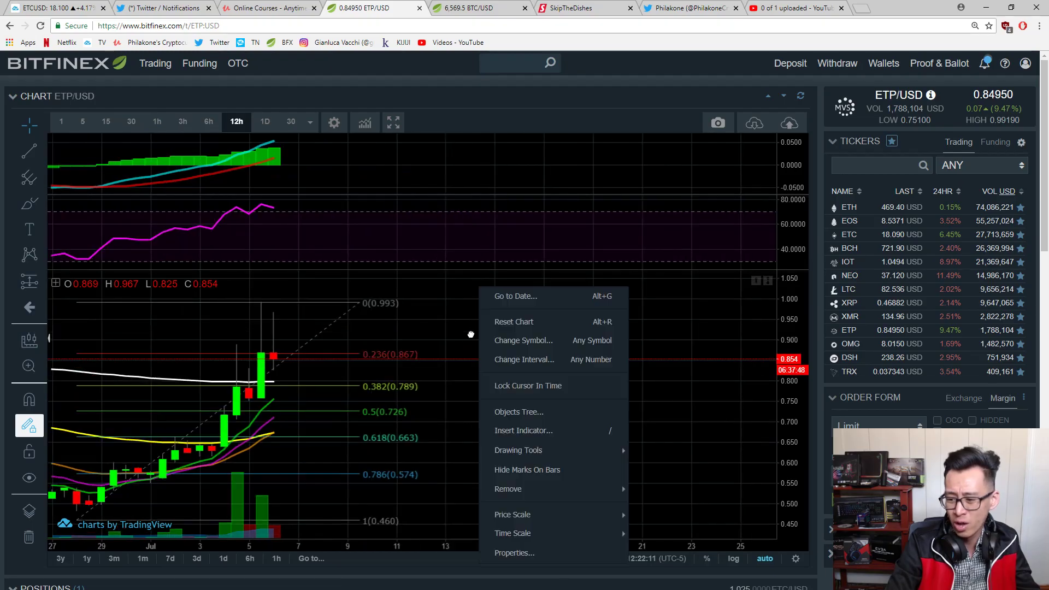
left_click_drag(470, 335, 680, 363)
scroll(665, 364, "up", 2)
scroll(457, 323, "down", 1)
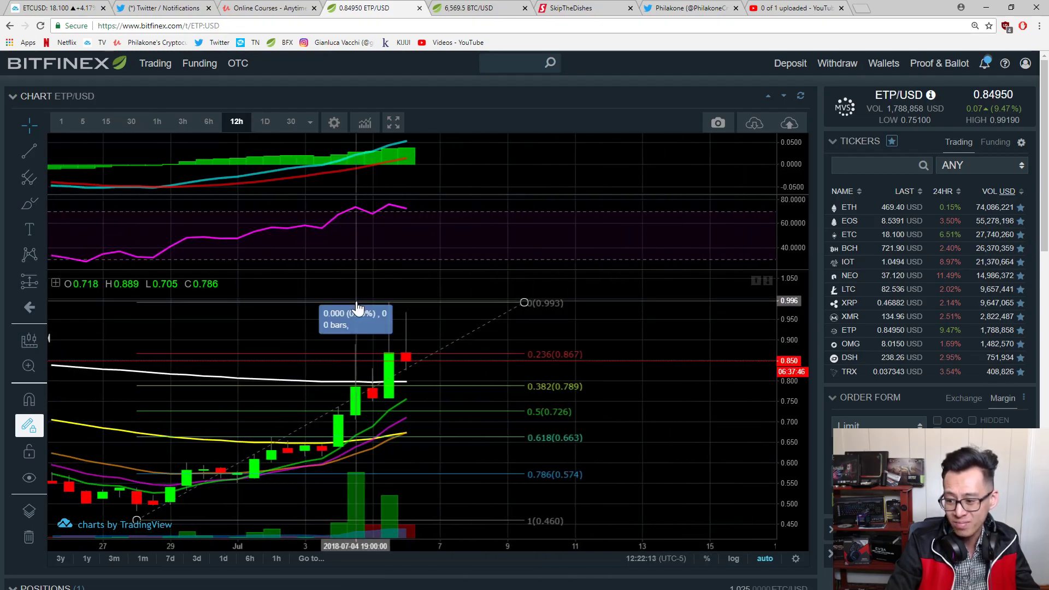
left_click(473, 350)
scroll(790, 392, "down", 3)
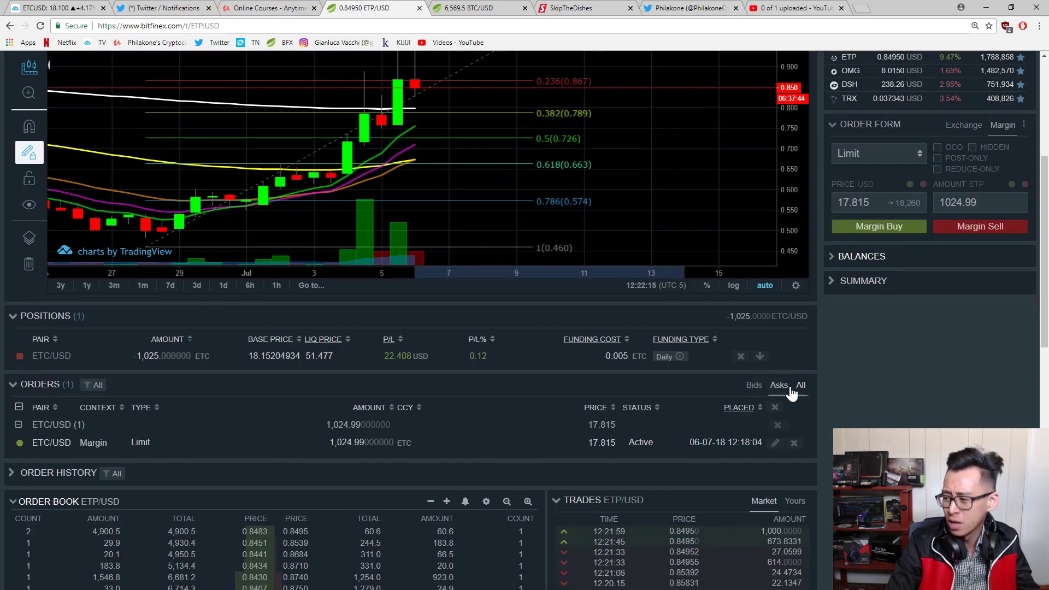
left_click(794, 501)
scroll(794, 501, "down", 2)
scroll(795, 501, "down", 1)
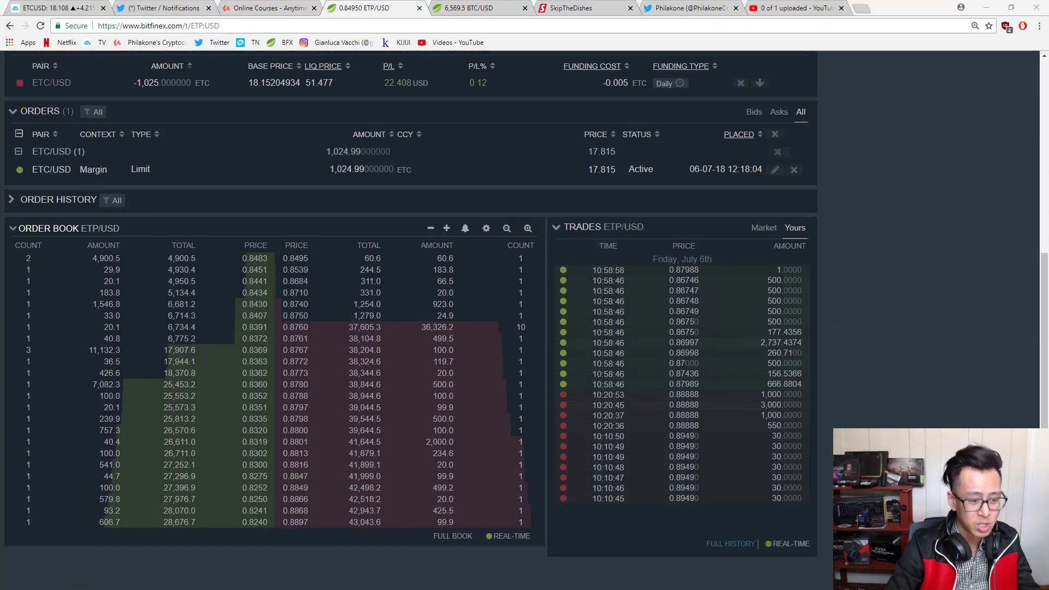
Toggle between Bitfinex and the Master Tracker risk spreadsheet, leaving the spreadsheet in view
key("alt+Tab")
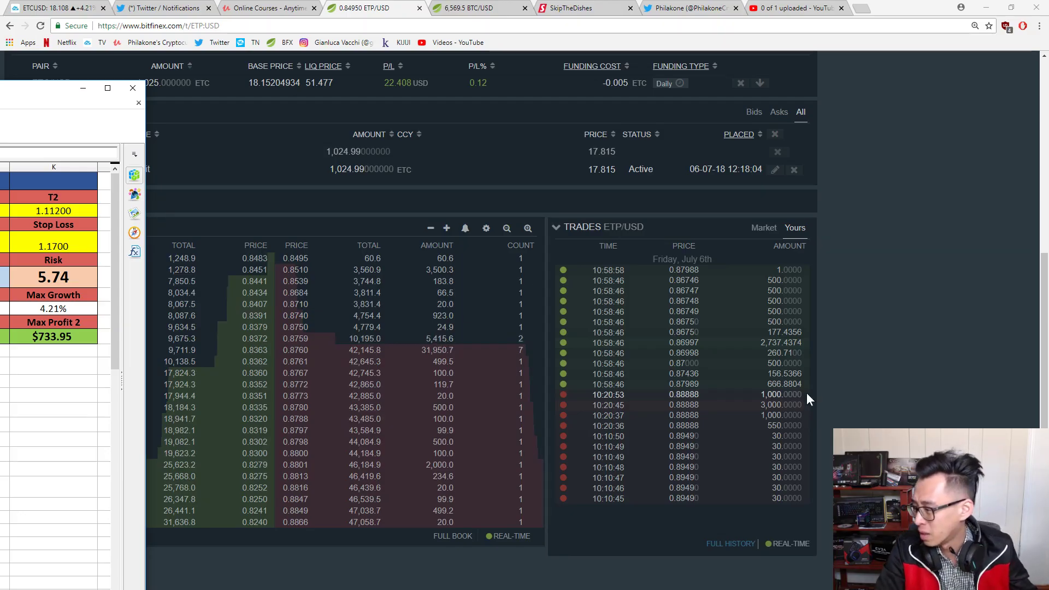
key("alt+Tab")
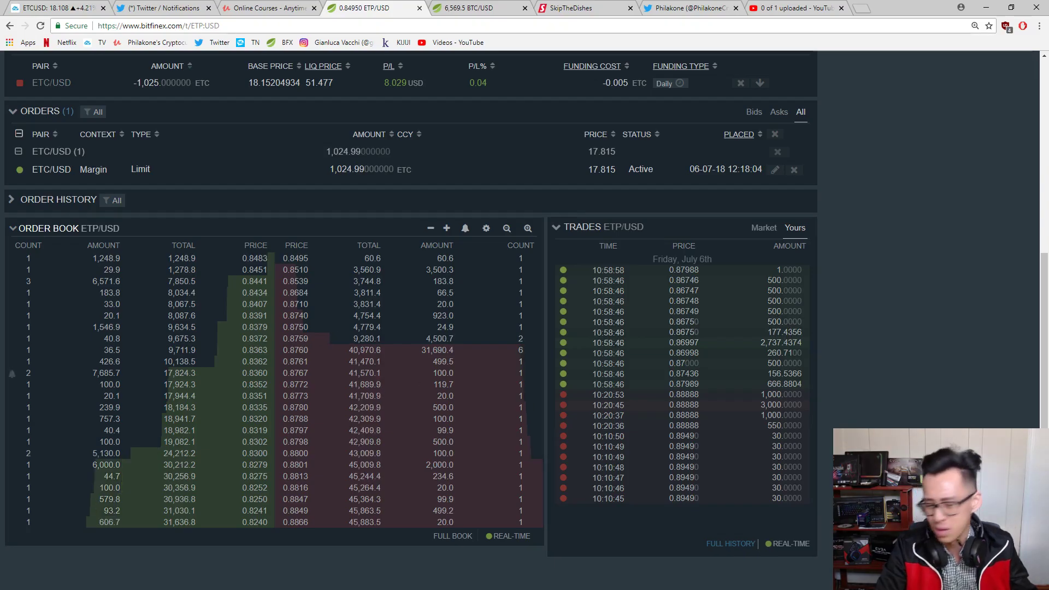
key("alt+Tab")
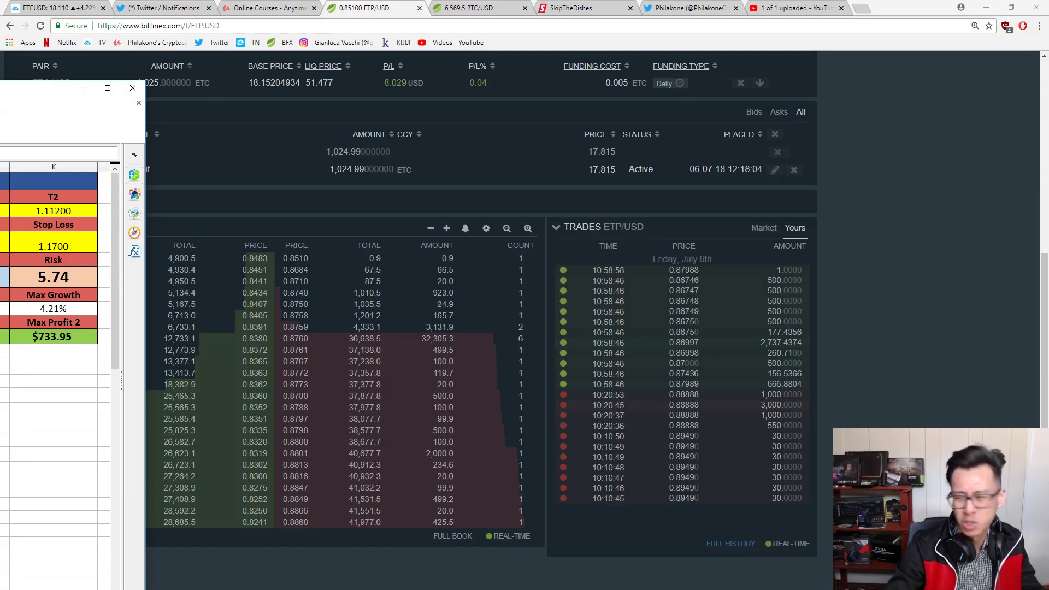
Maximize the spreadsheet and inspect the Max Growth formula, coin amount, purchase price and T1 target
left_click(107, 87)
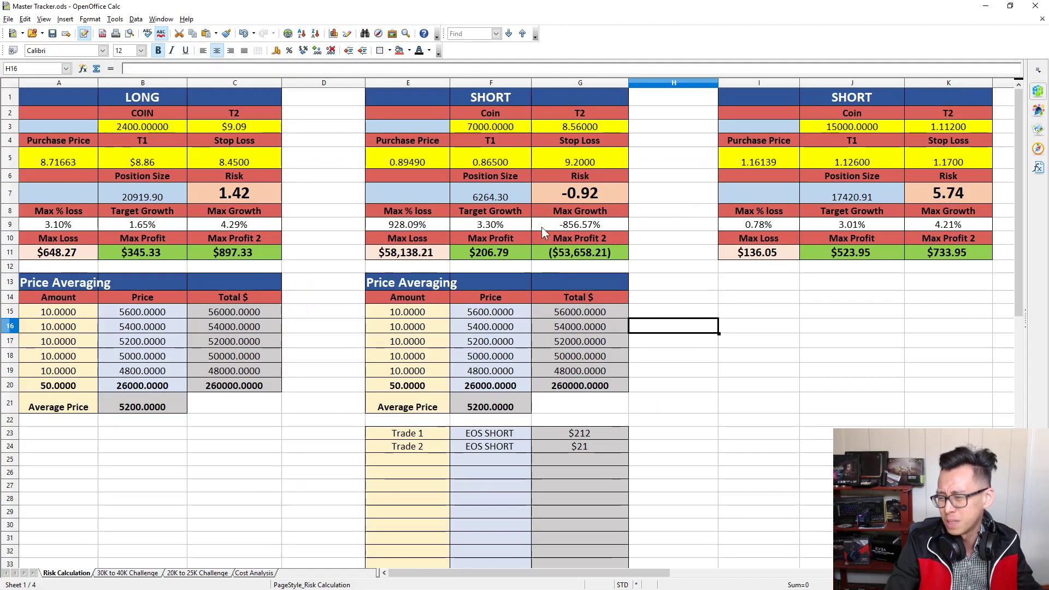
left_click(541, 228)
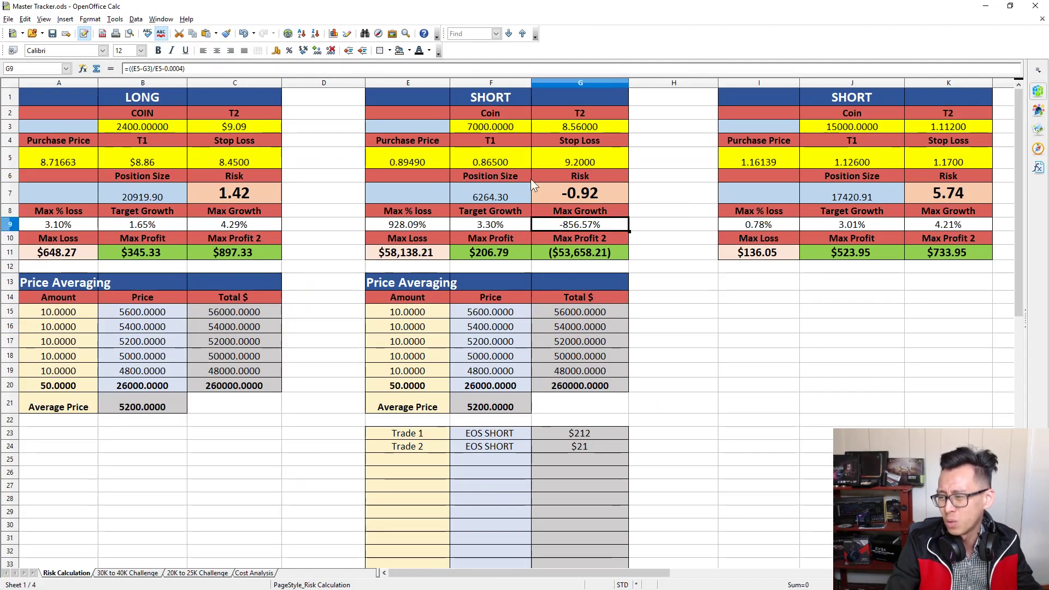
left_click(491, 125)
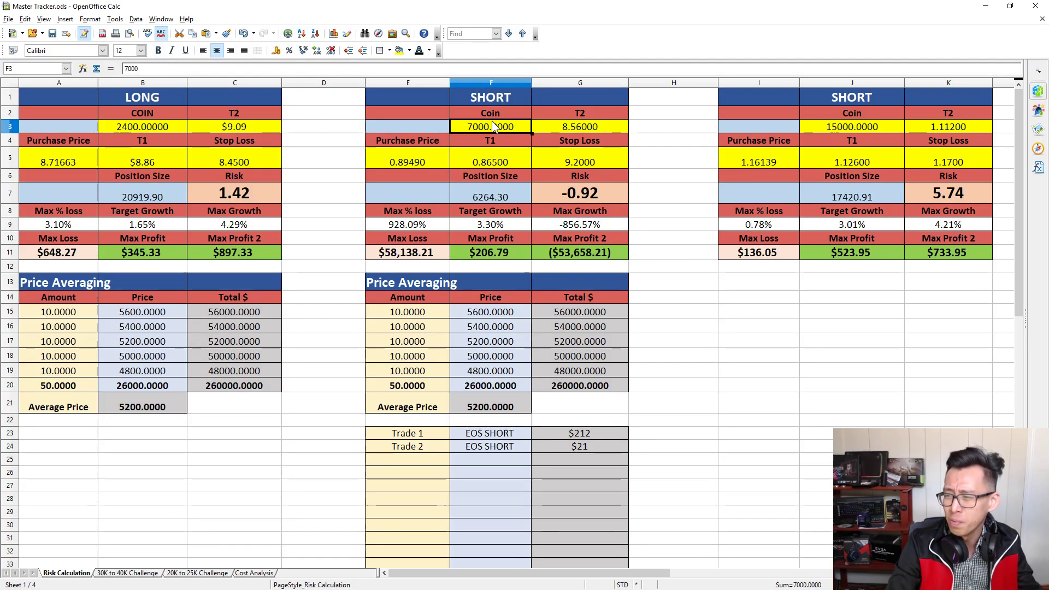
left_click(415, 164)
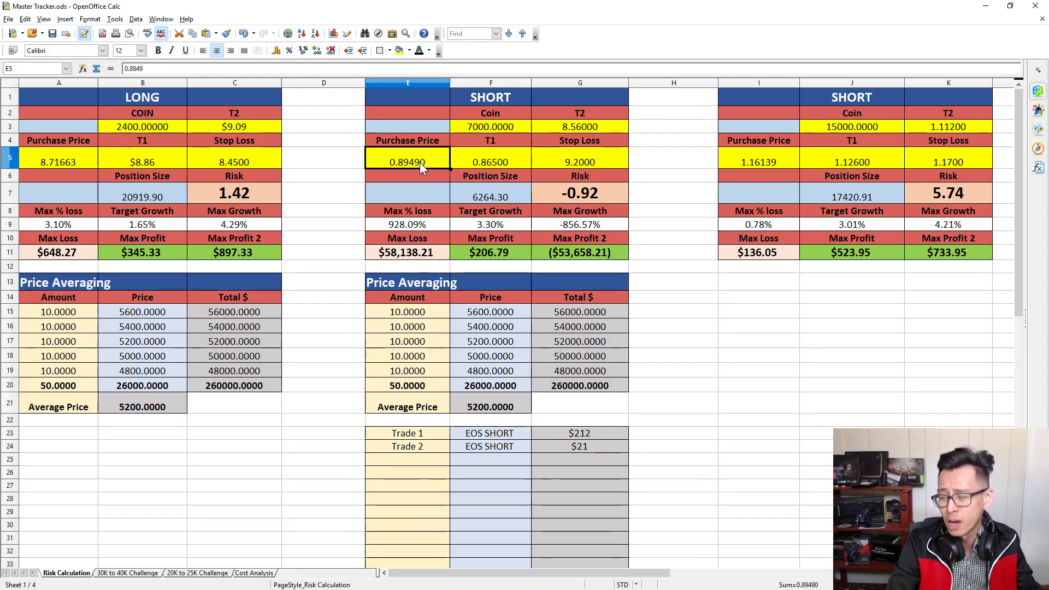
left_click(481, 156)
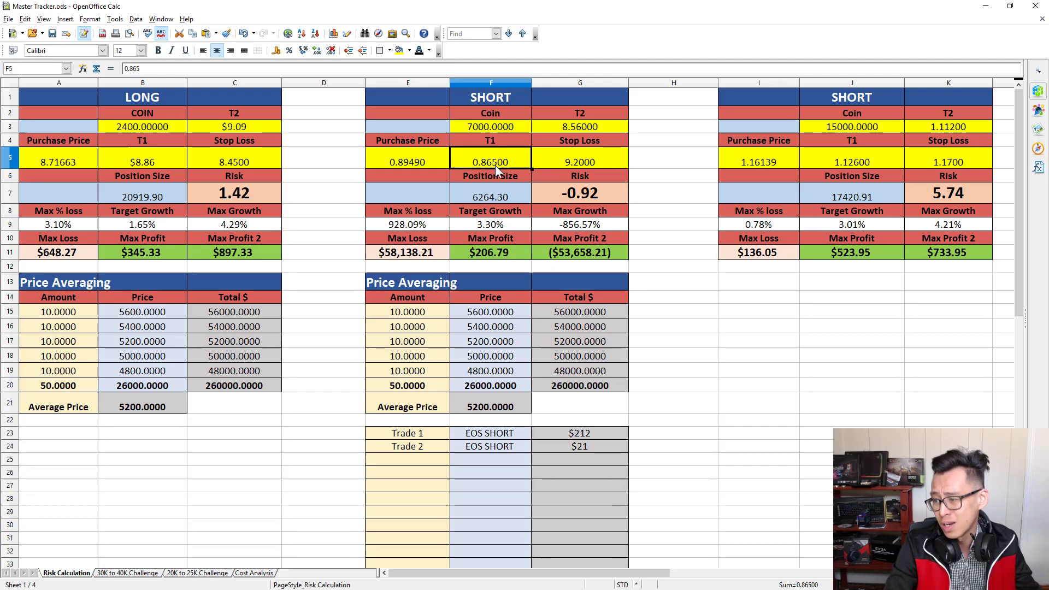
Set the middle short's T1 target in F5 to 0.867 and put the spreadsheet away behind Bitfinex
key("super+Down")
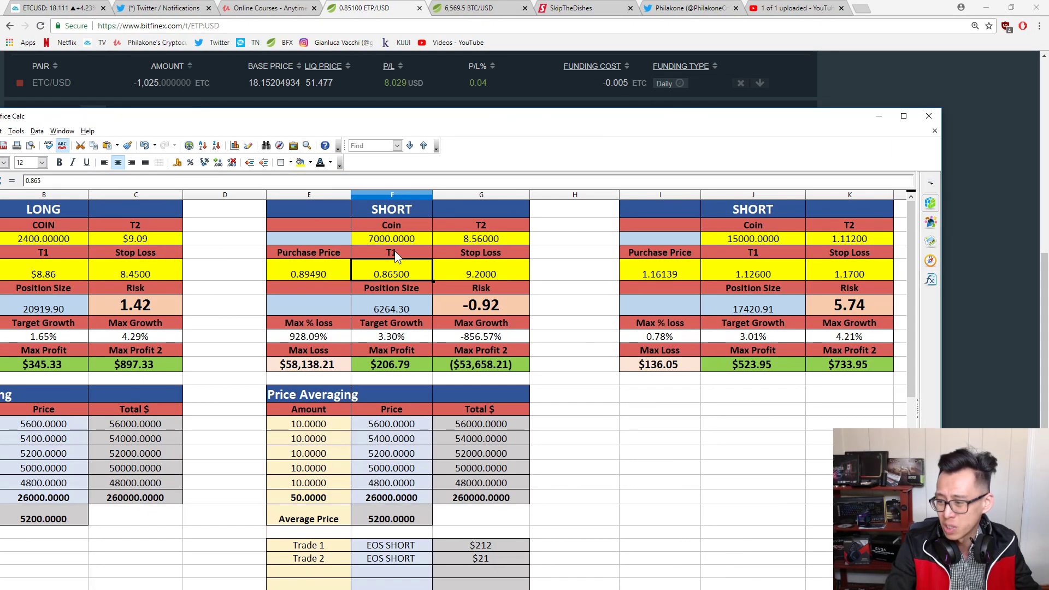
key("super+Up")
left_click(185, 68)
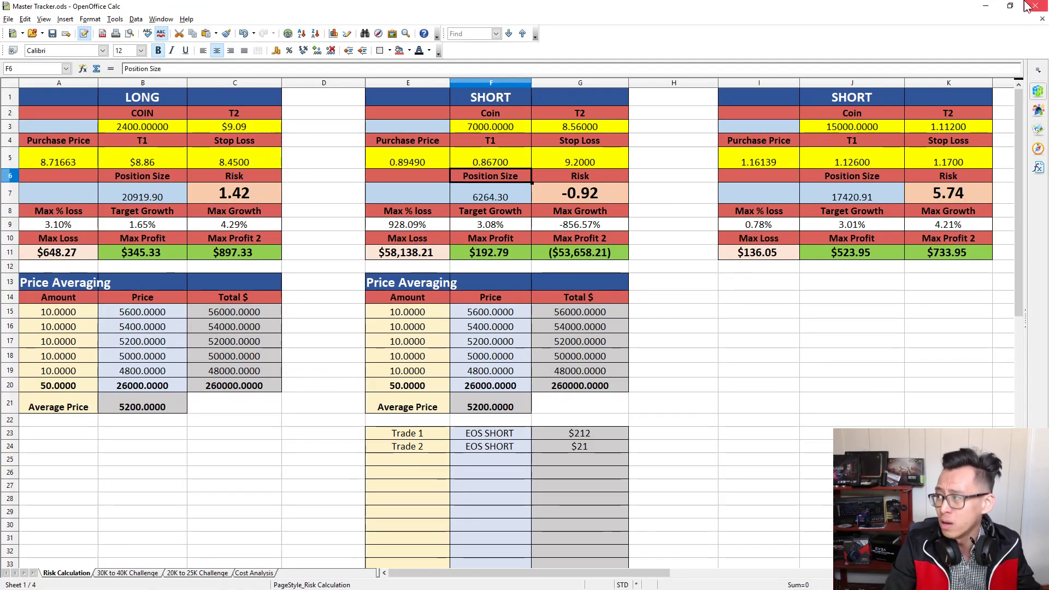
left_click(986, 6)
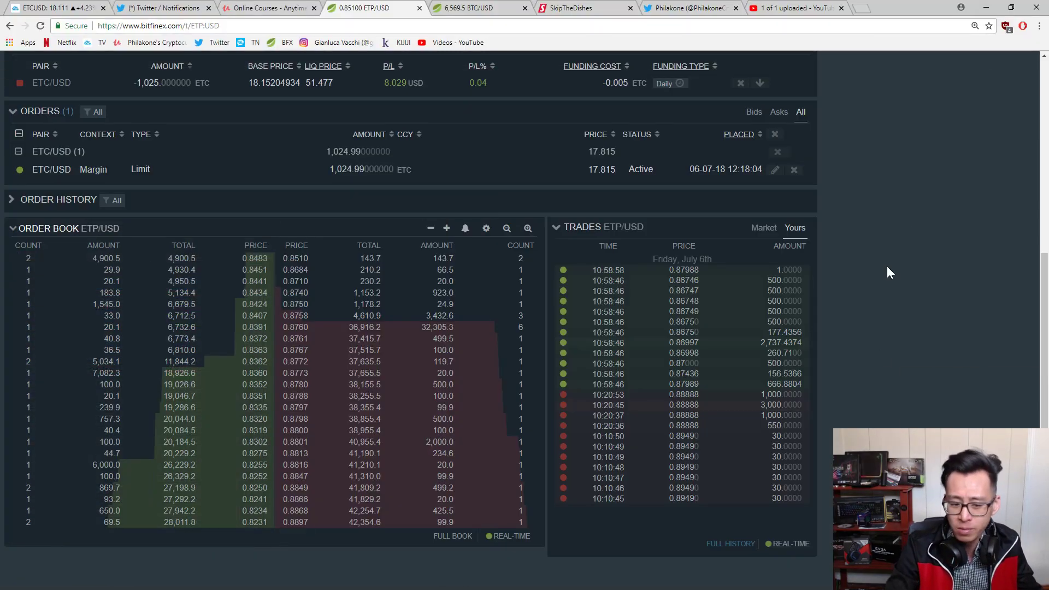
scroll(886, 266, "up", 5)
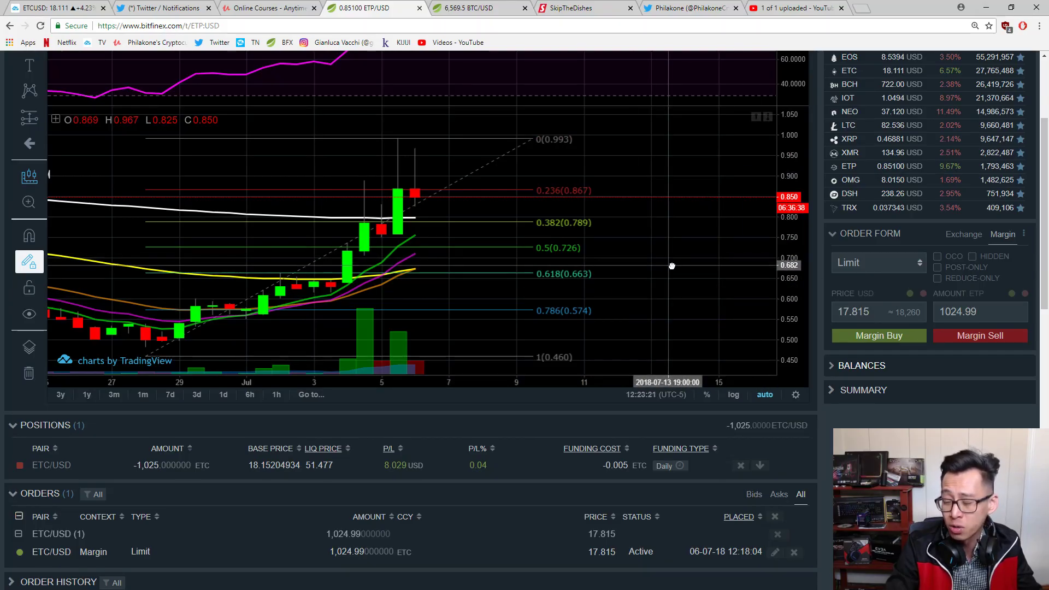
scroll(428, 312, "down", 5)
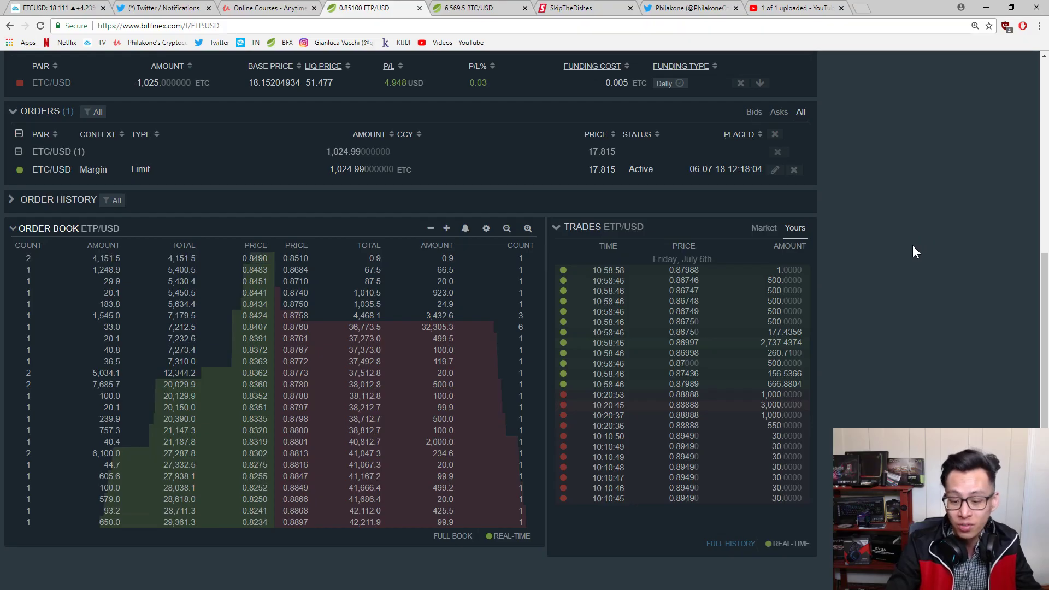
scroll(886, 304, "up", 4)
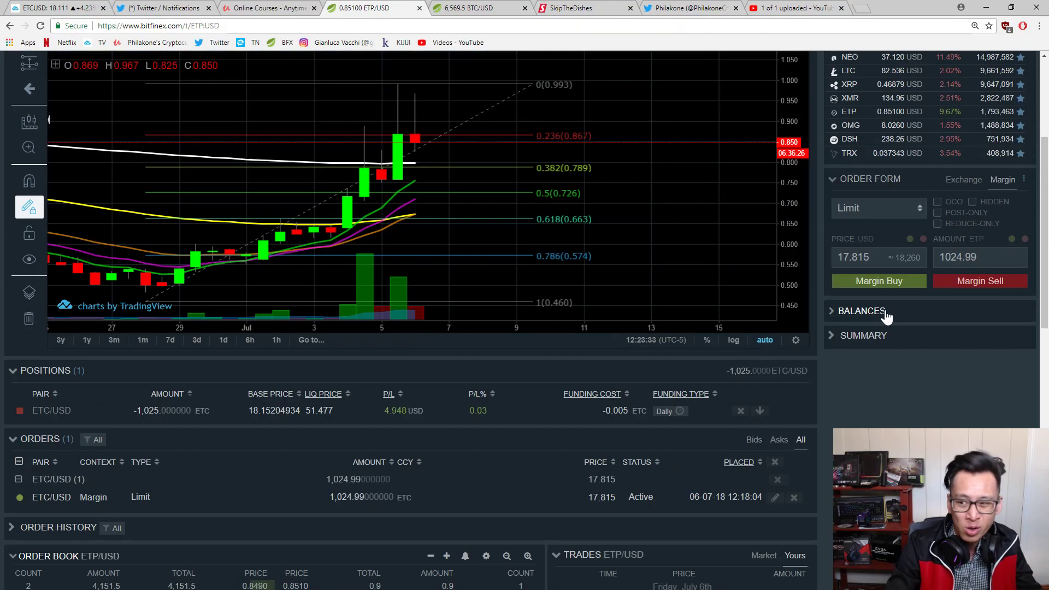
scroll(884, 312, "up", 3)
Pan the 12-hour ETP/USD chart left to review Fibonacci levels over history from mid-June
right_click(587, 312)
left_click_drag(562, 293, 480, 293)
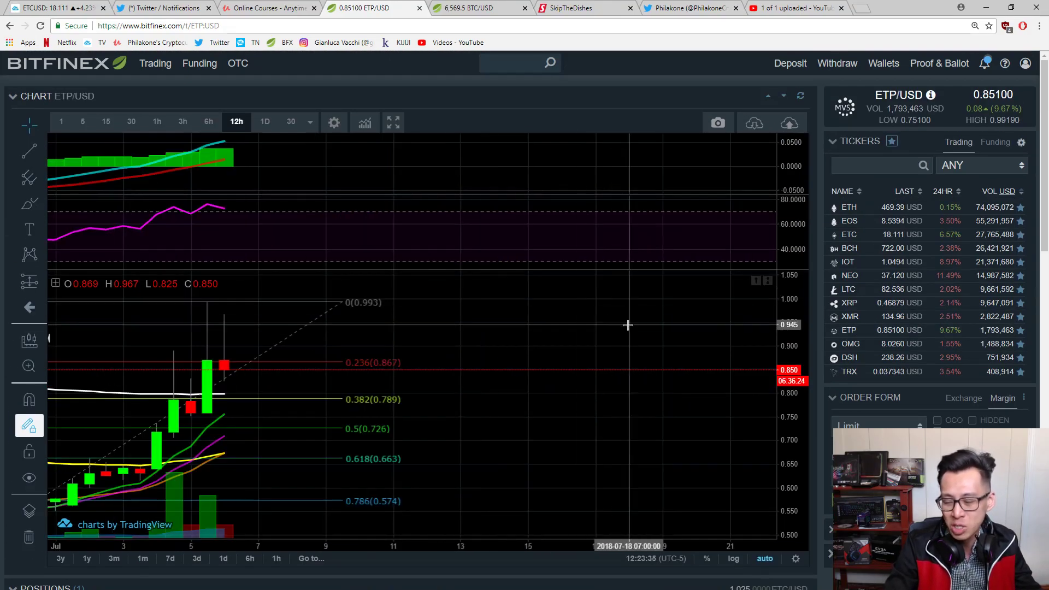
scroll(591, 320, "down", 2)
scroll(662, 399, "down", 2)
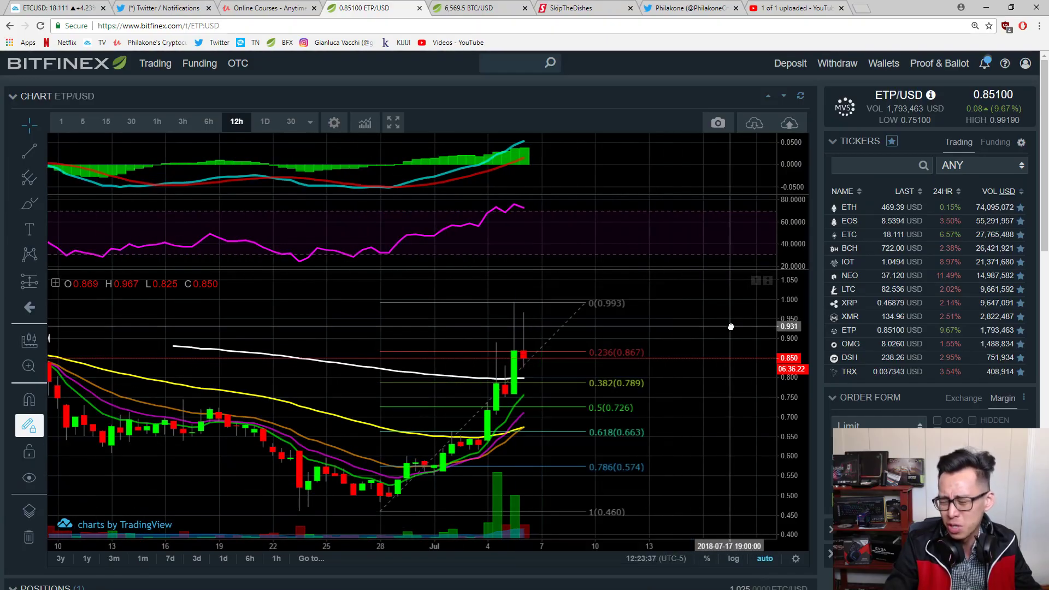
scroll(885, 377, "down", 2)
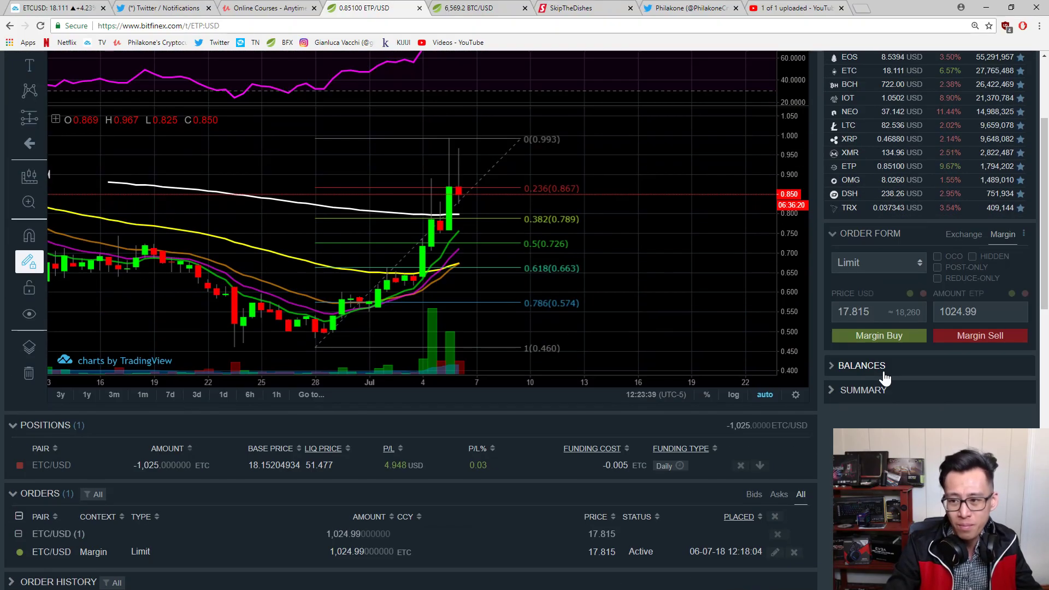
scroll(886, 378, "up", 2)
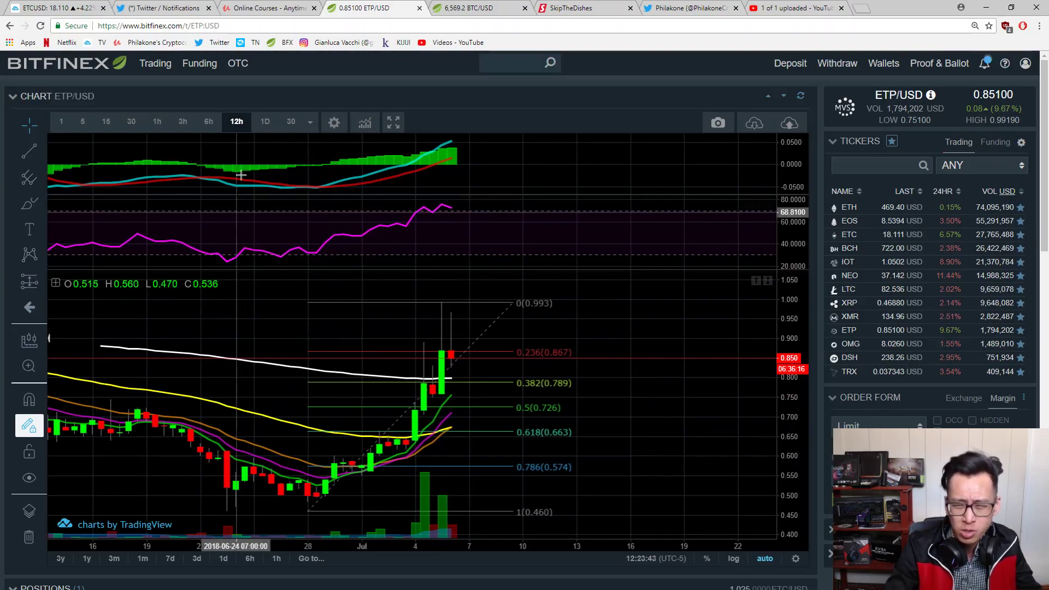
Show 3-hour candles and draw a trend line across the two RSI peaks
left_click(182, 121)
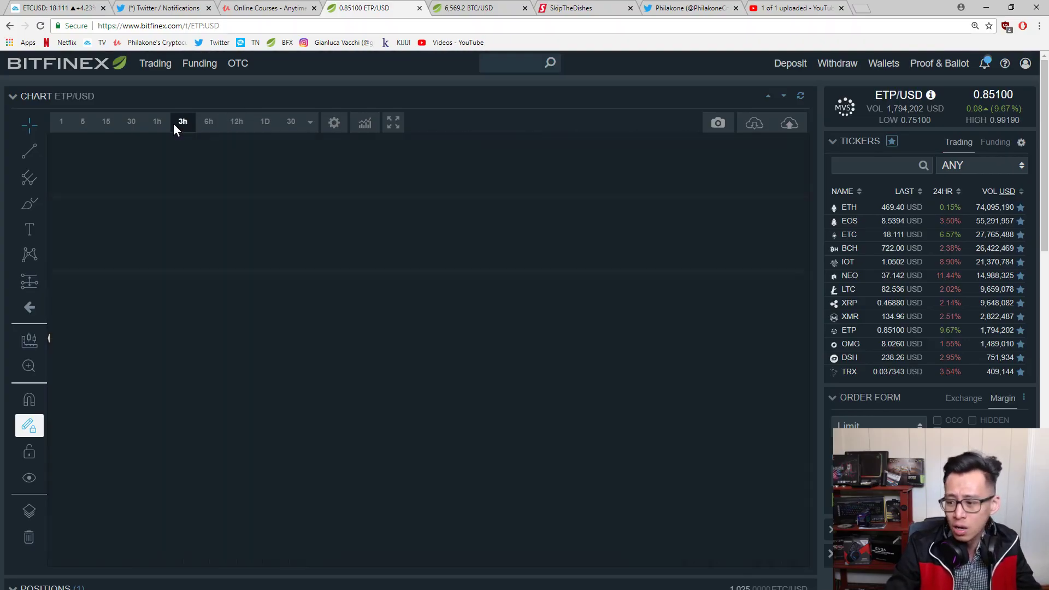
scroll(484, 327, "down", 1)
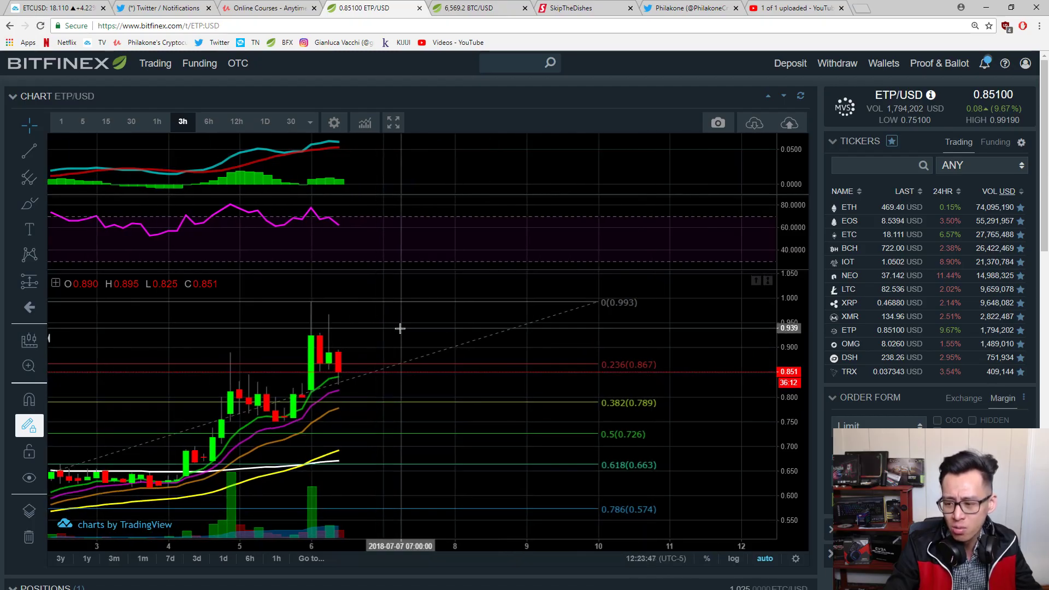
scroll(367, 333, "down", 1)
scroll(368, 328, "down", 1)
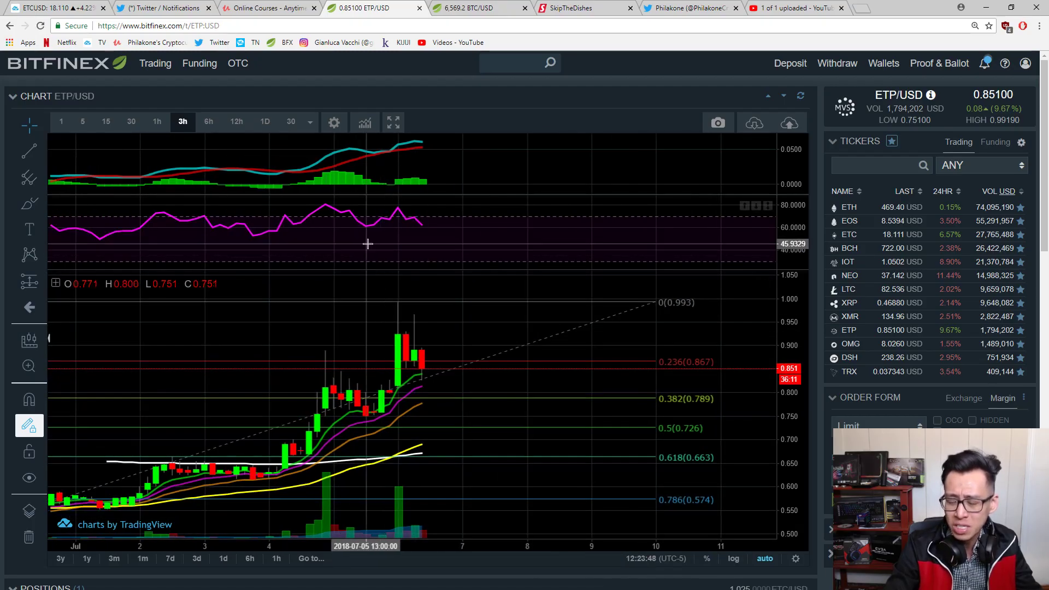
left_click(39, 154)
left_click(57, 152)
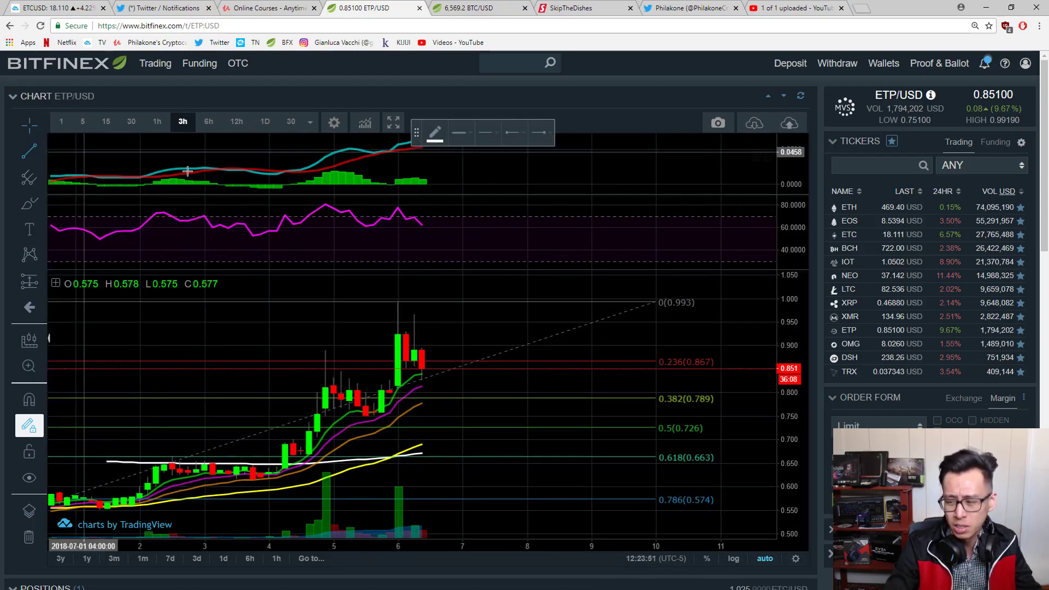
left_click(301, 203)
left_click(544, 207)
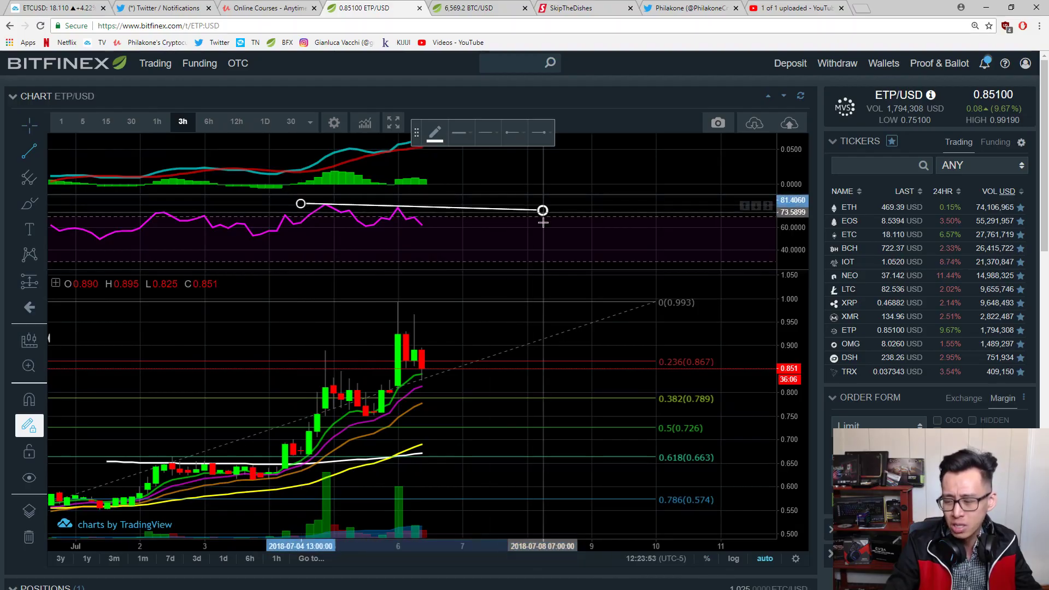
Enlarge the RSI pane to check the divergence line, restore it and pan the chart left
double_click(468, 243)
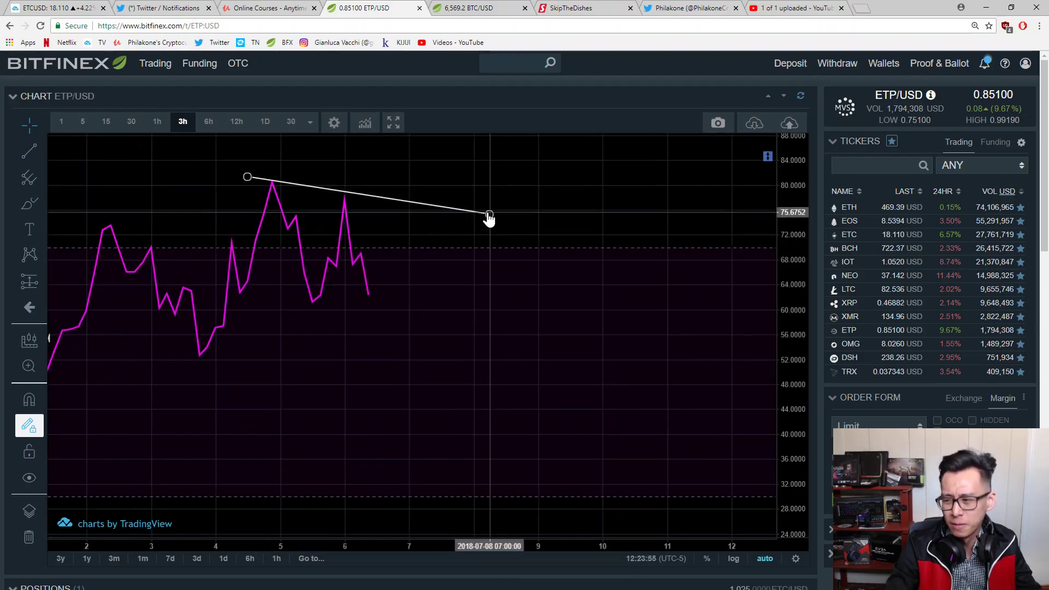
left_click(487, 216)
left_click_drag(472, 342, 538, 350)
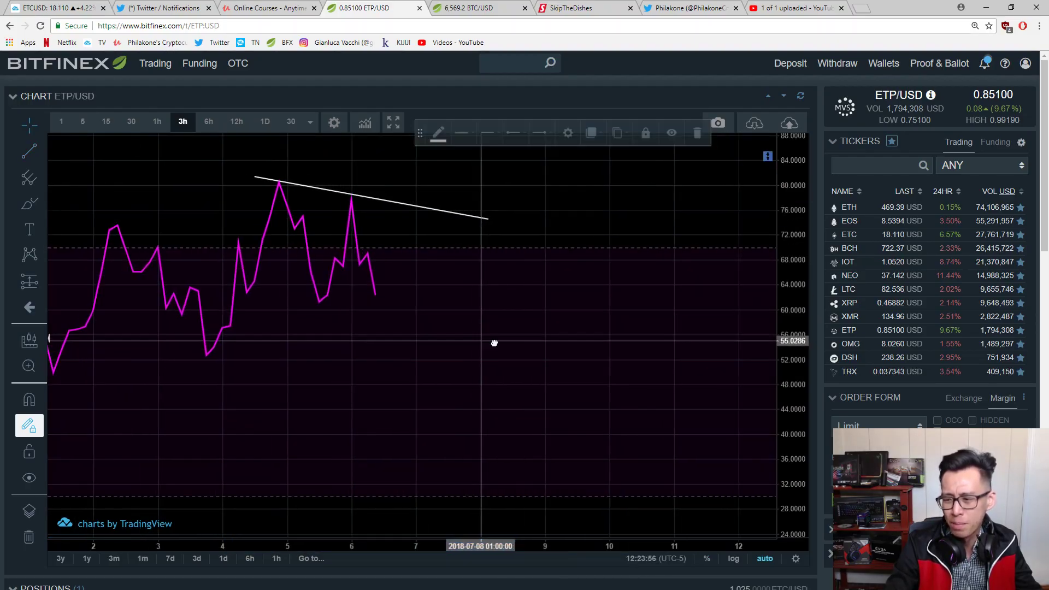
double_click(539, 350)
left_click_drag(461, 311, 393, 312)
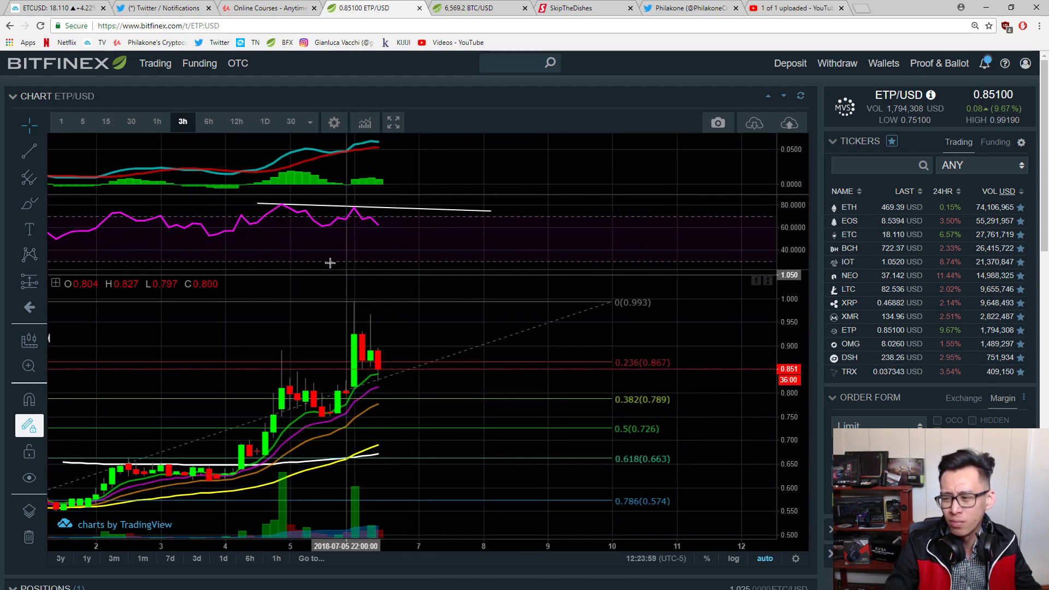
left_click(357, 208)
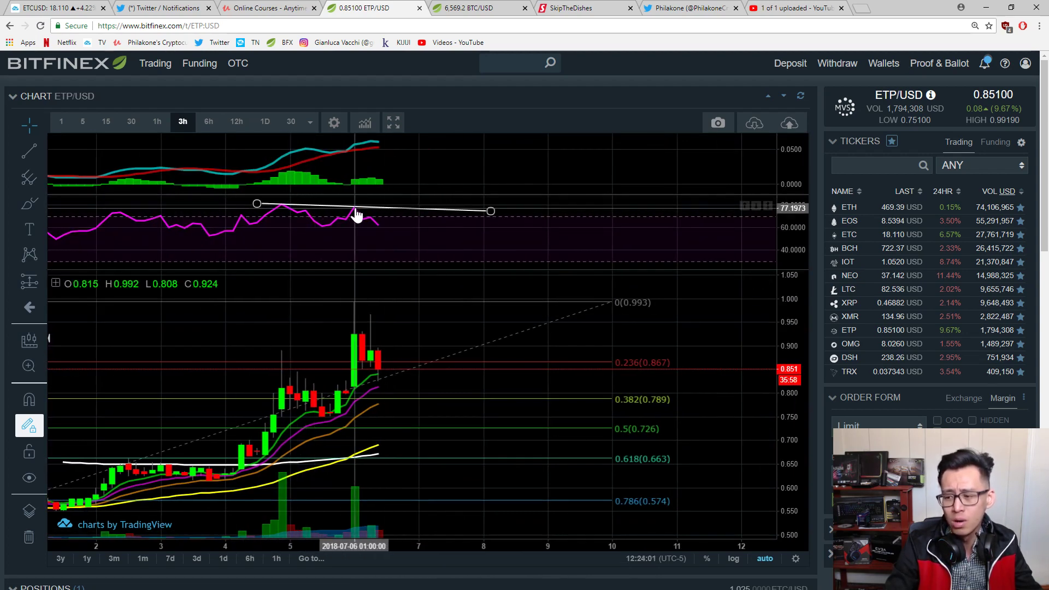
left_click(352, 356)
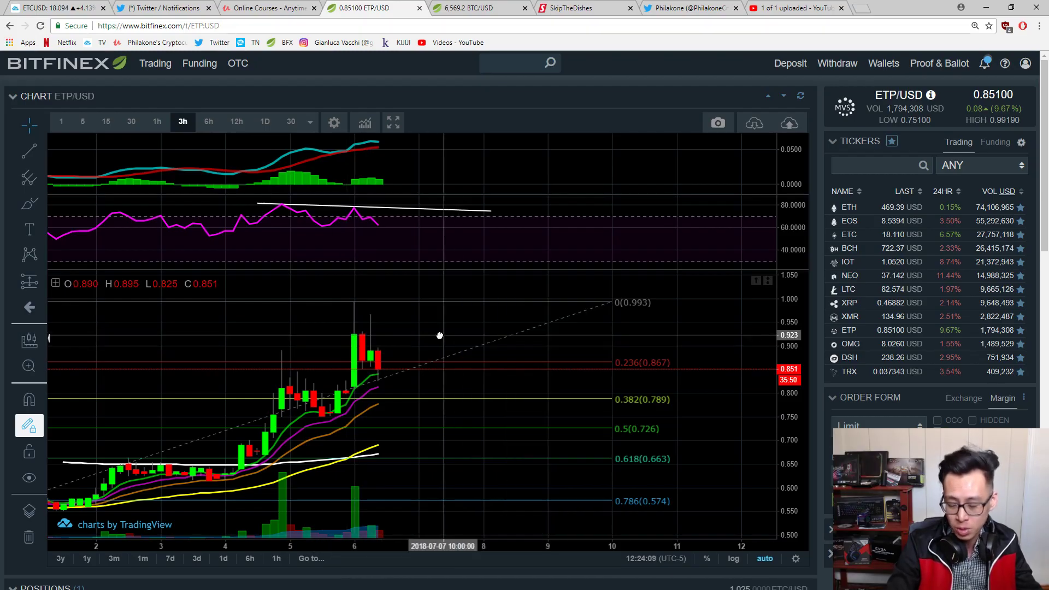
scroll(439, 337, "down", 3)
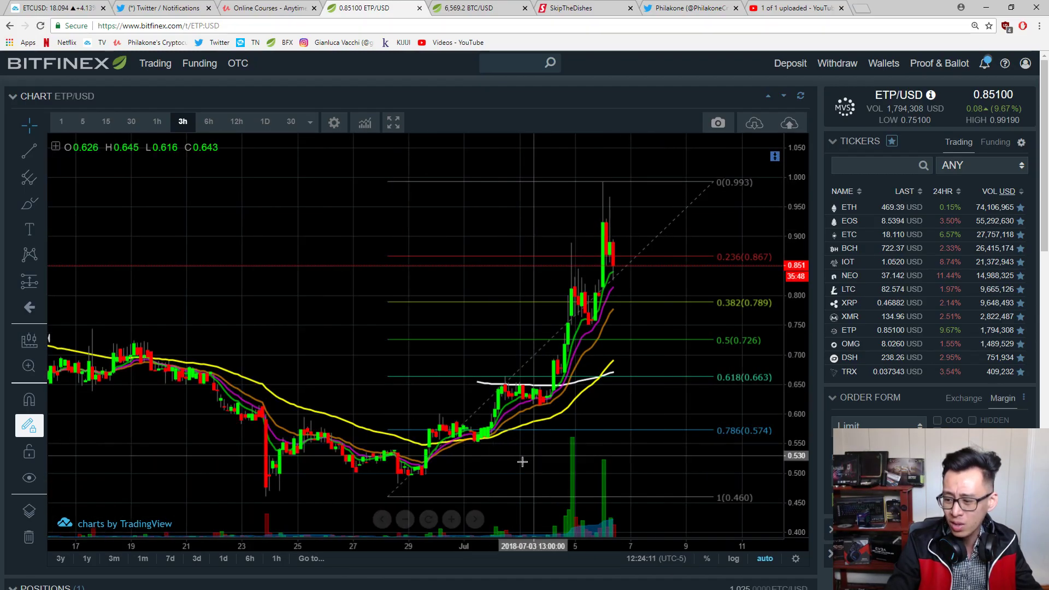
left_click_drag(522, 461, 456, 459)
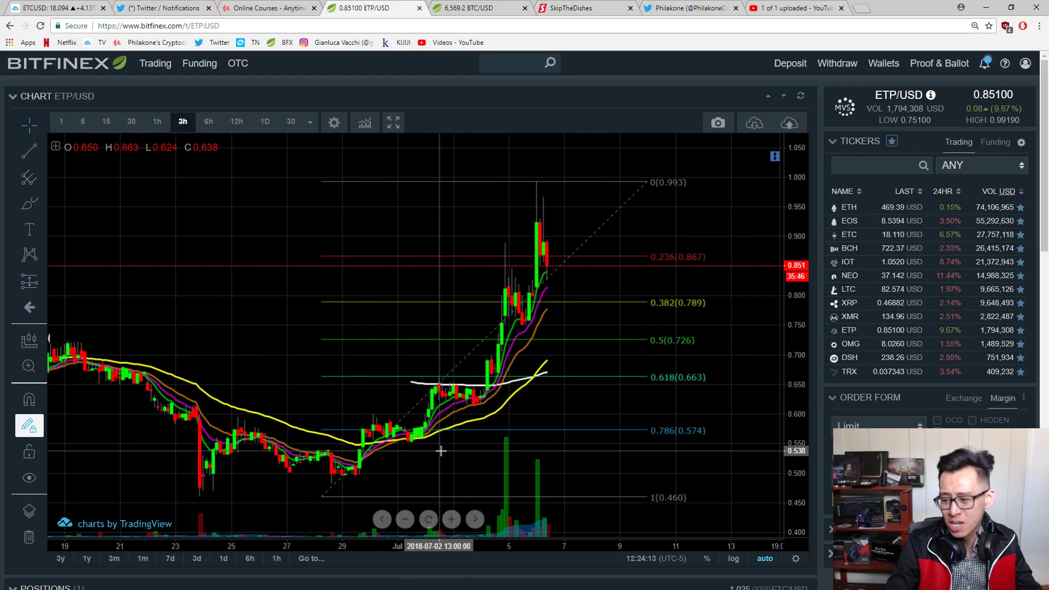
left_click(28, 254)
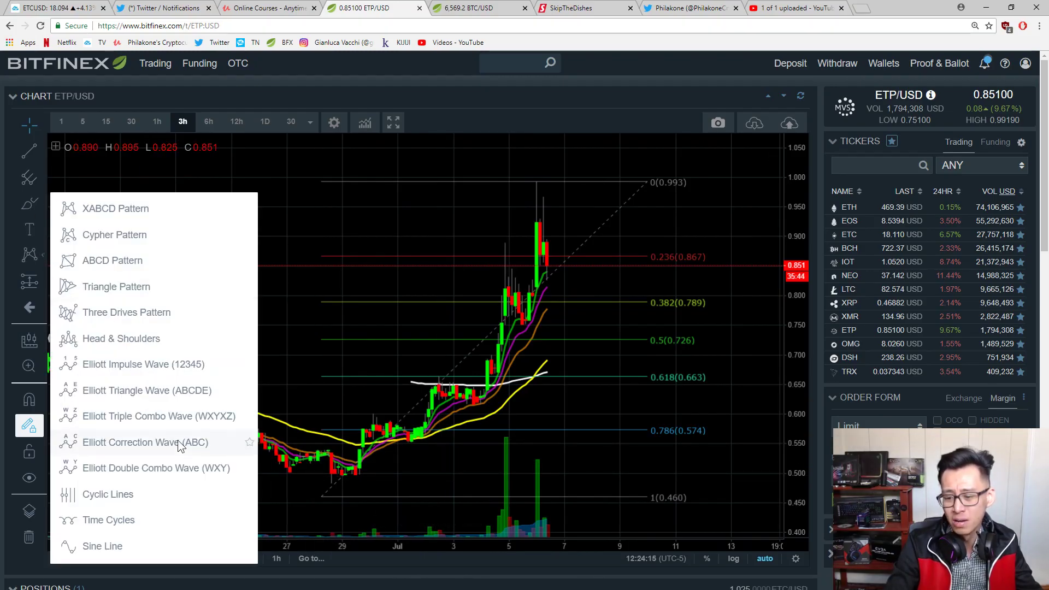
left_click(176, 367)
left_click(205, 479)
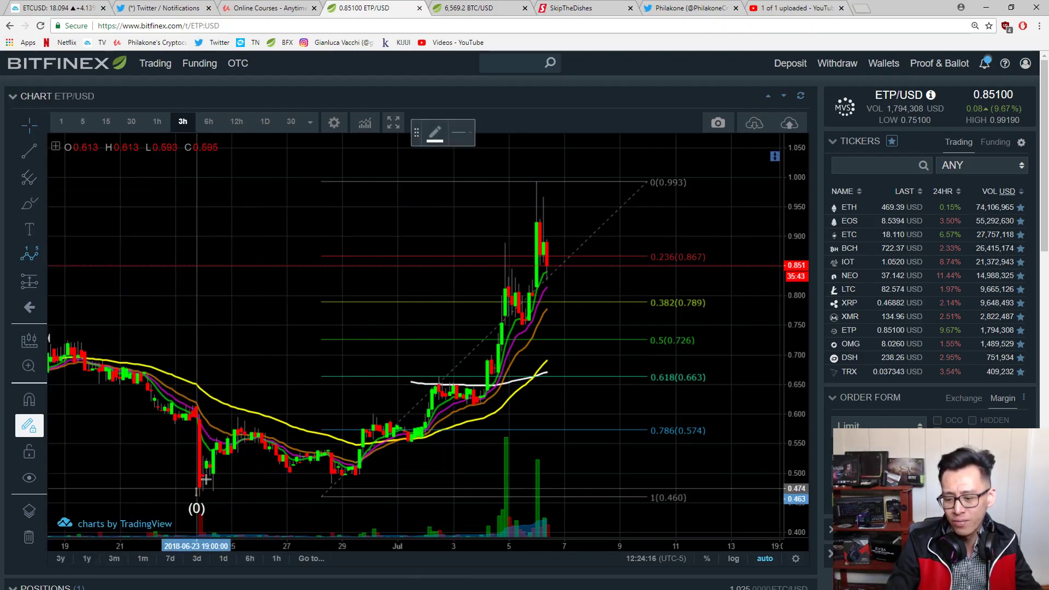
left_click(238, 416)
left_click(335, 483)
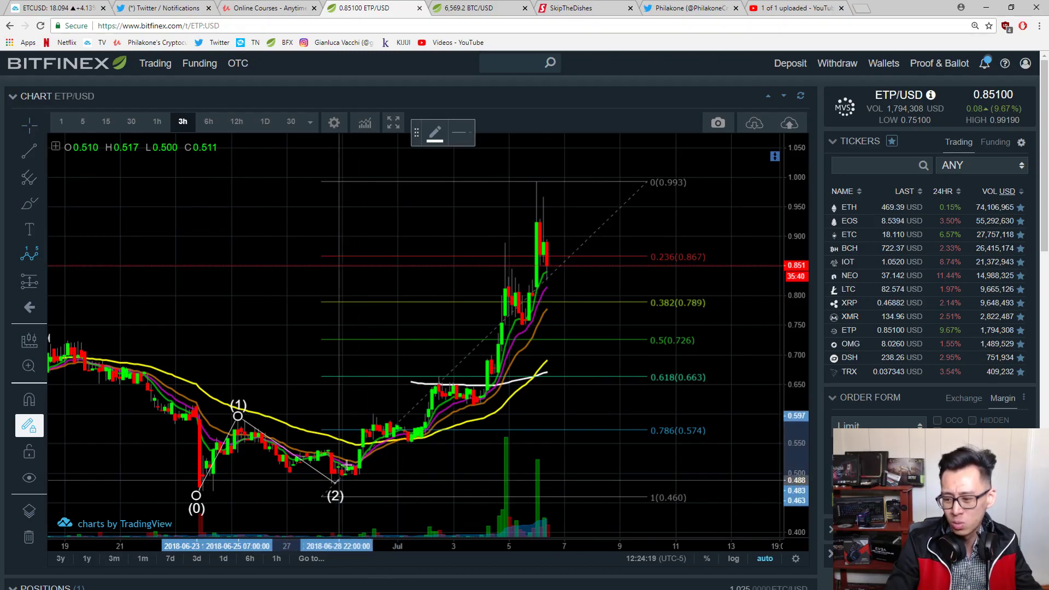
left_click(506, 242)
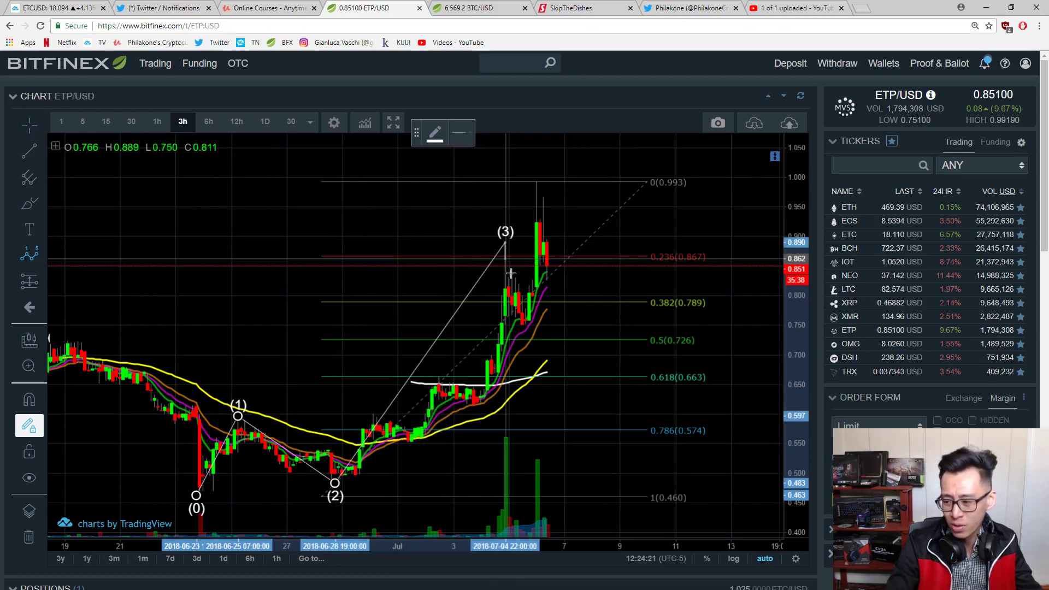
left_click(523, 324)
left_click(538, 182)
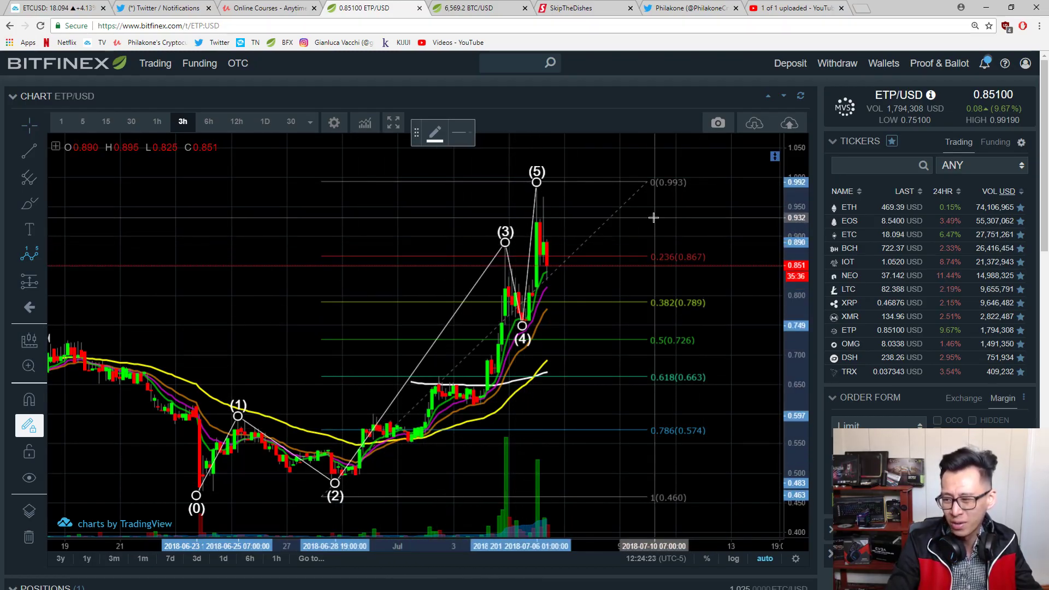
right_click(600, 282)
left_click(565, 272)
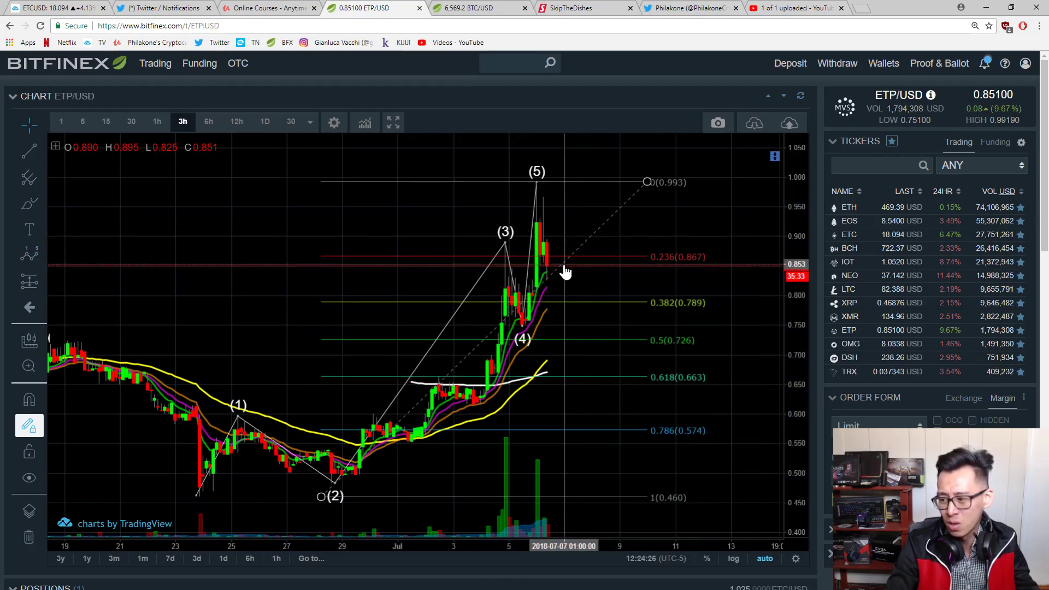
left_click(602, 302)
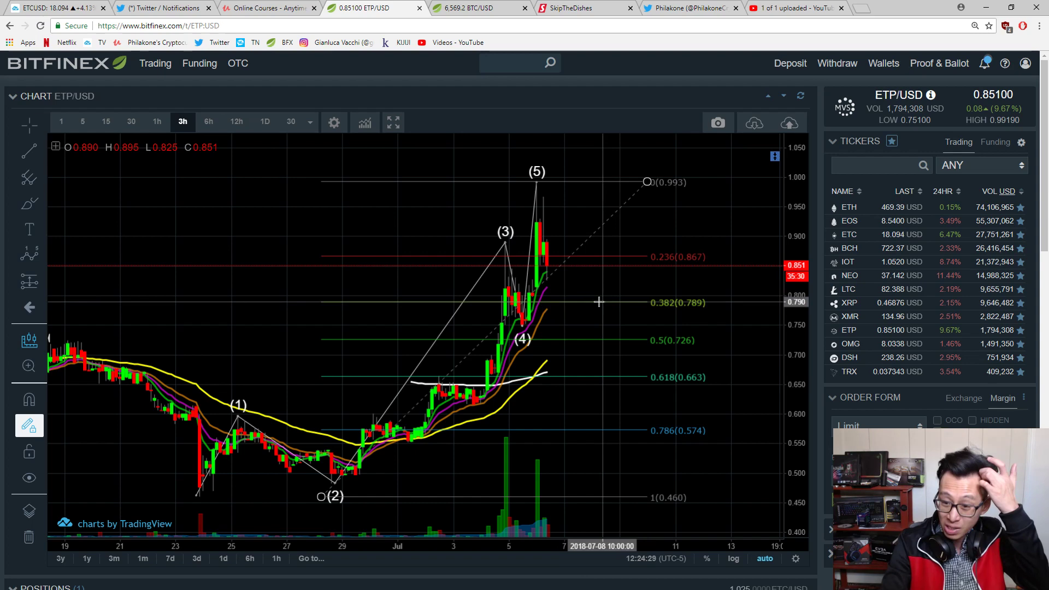
Pan the chart to earlier candles with the MACD and RSI panes in view
mouse_move(428, 229)
left_mouse_down()
mouse_move(387, 216)
mouse_move(511, 233)
mouse_move(289, 214)
left_mouse_up()
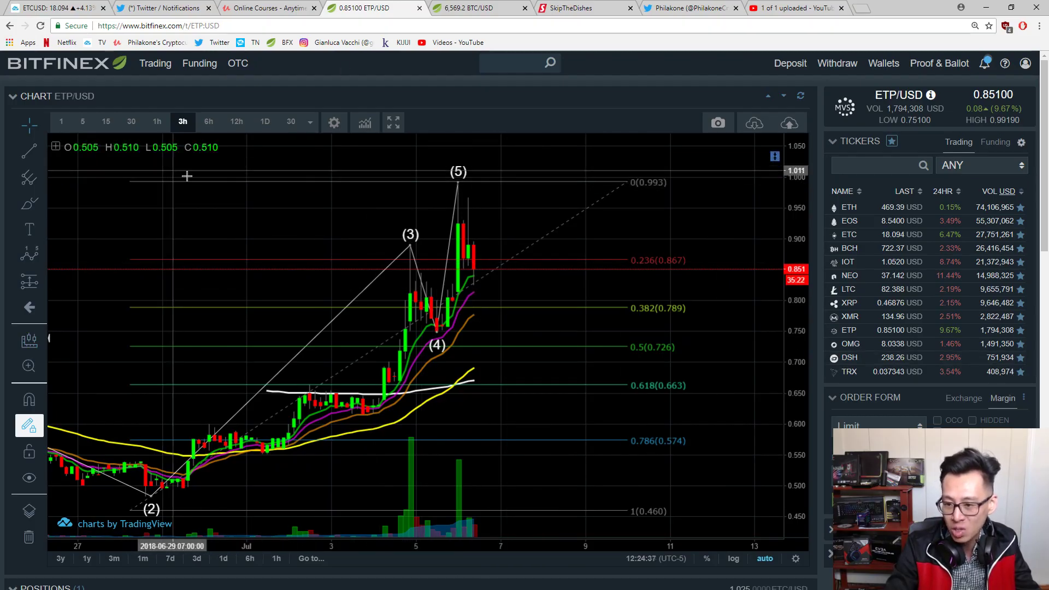
left_click_drag(508, 240, 405, 251)
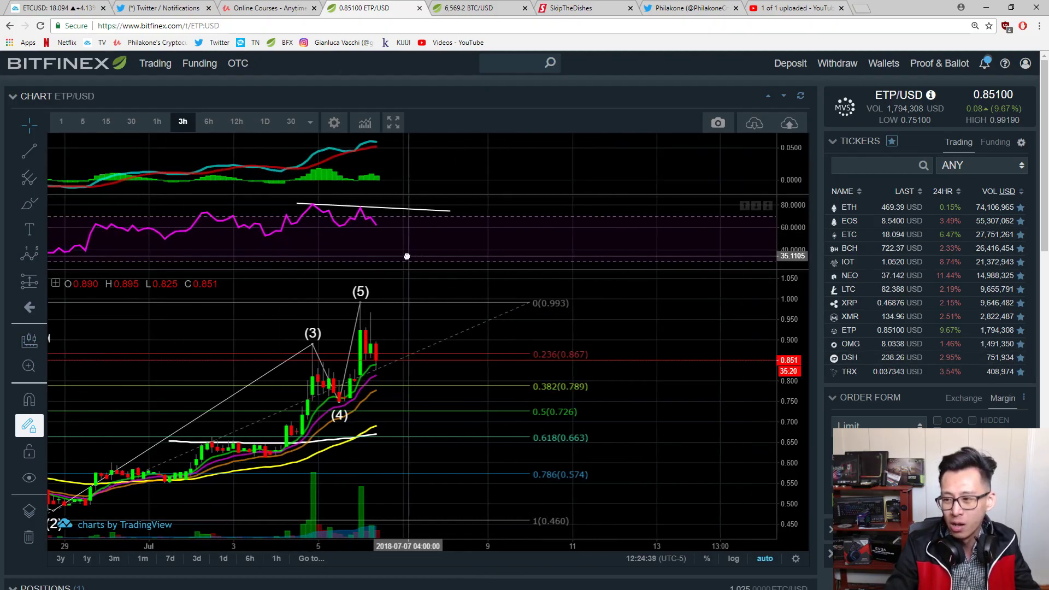
Show 1-hour candles with recent market trades listed and the Elliott wave labels selected
left_click(157, 121)
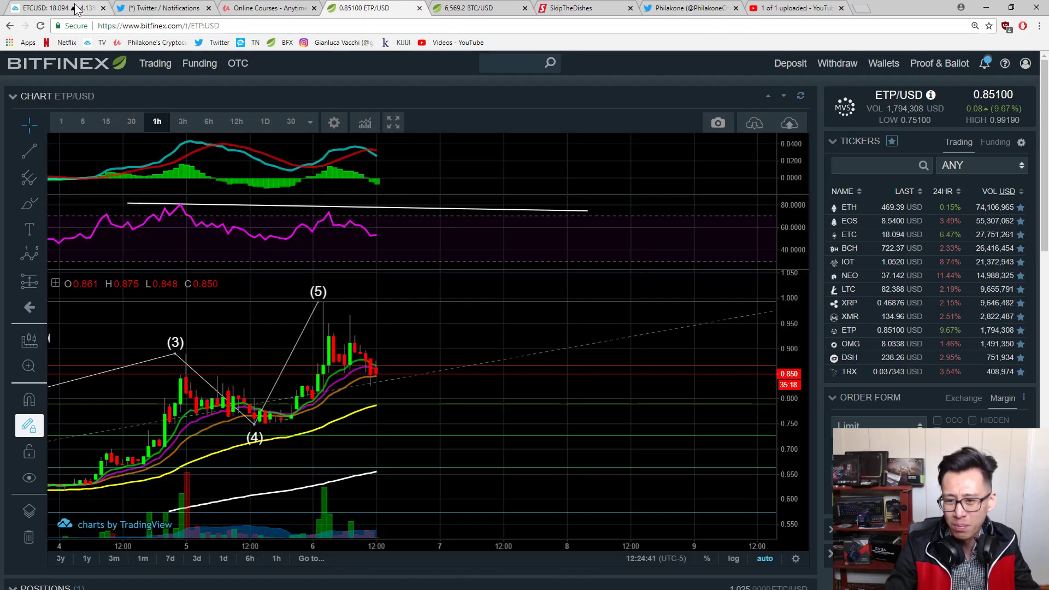
left_click_drag(518, 336, 395, 333)
scroll(813, 432, "down", 4)
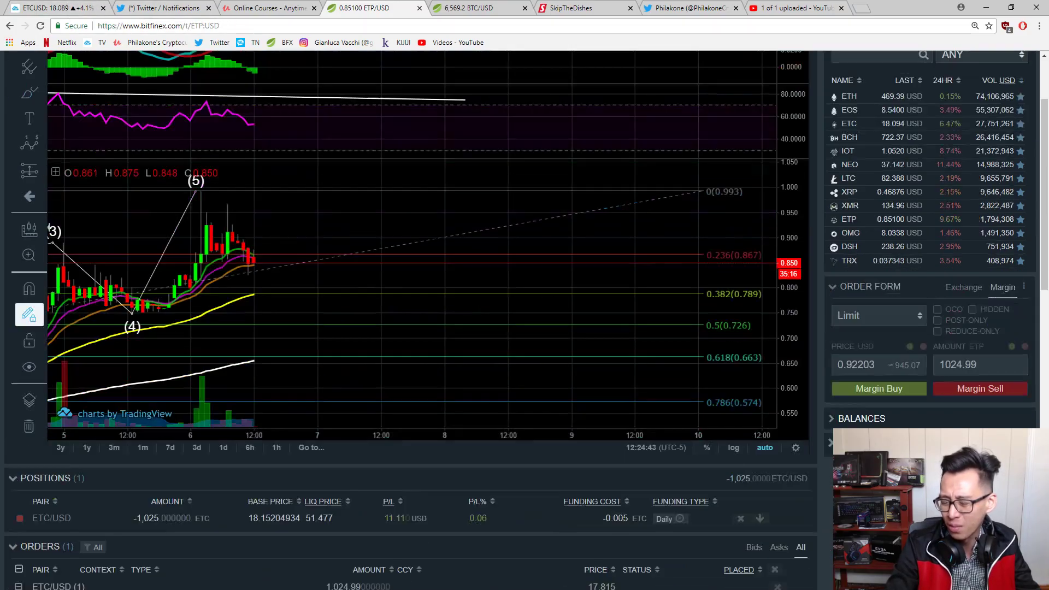
left_click(770, 451)
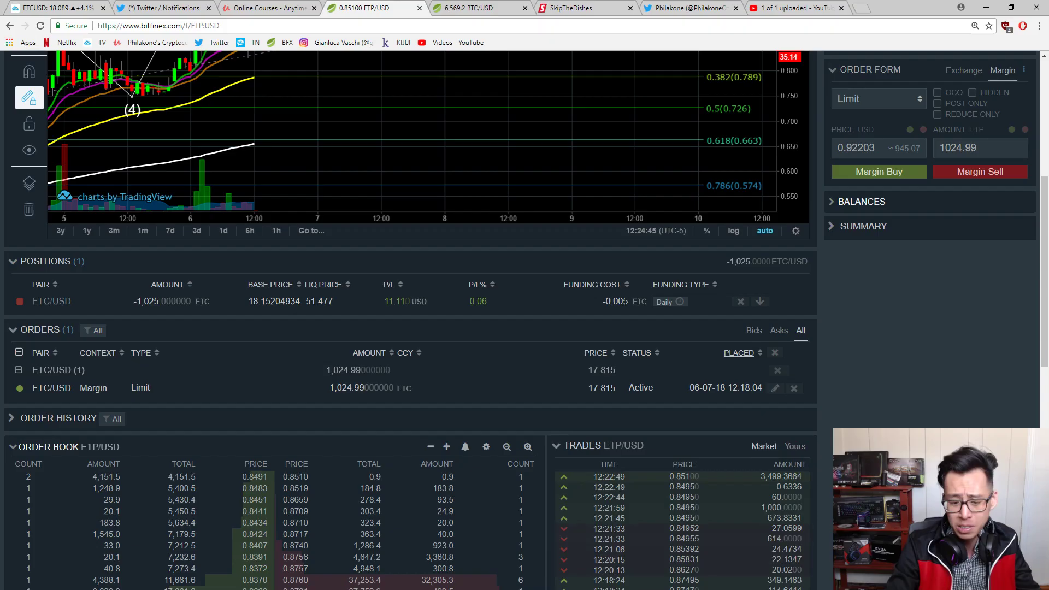
scroll(492, 394, "up", 3)
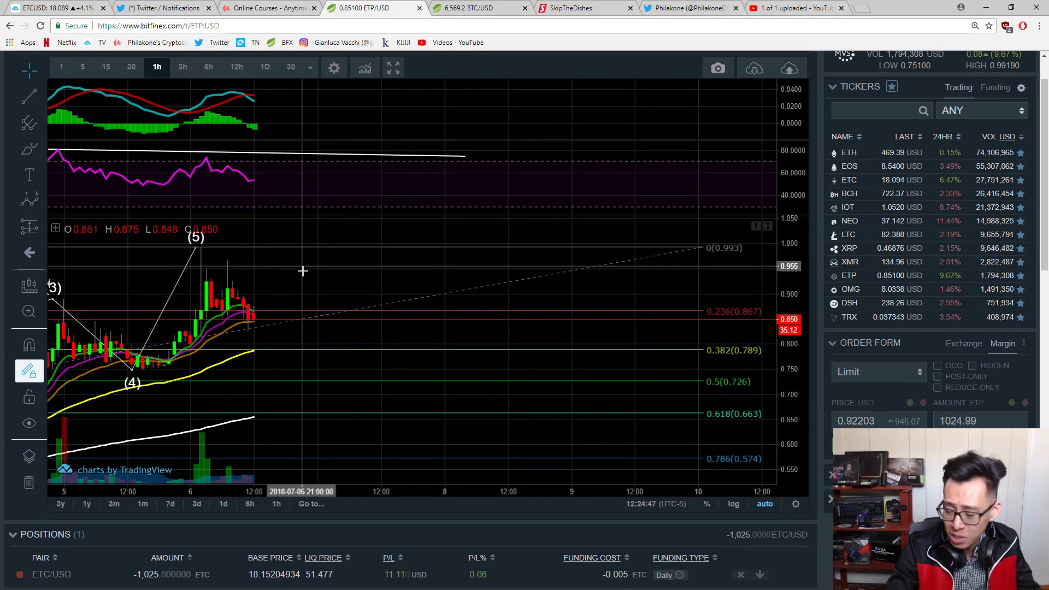
right_click(303, 235)
left_click_drag(277, 283, 304, 270)
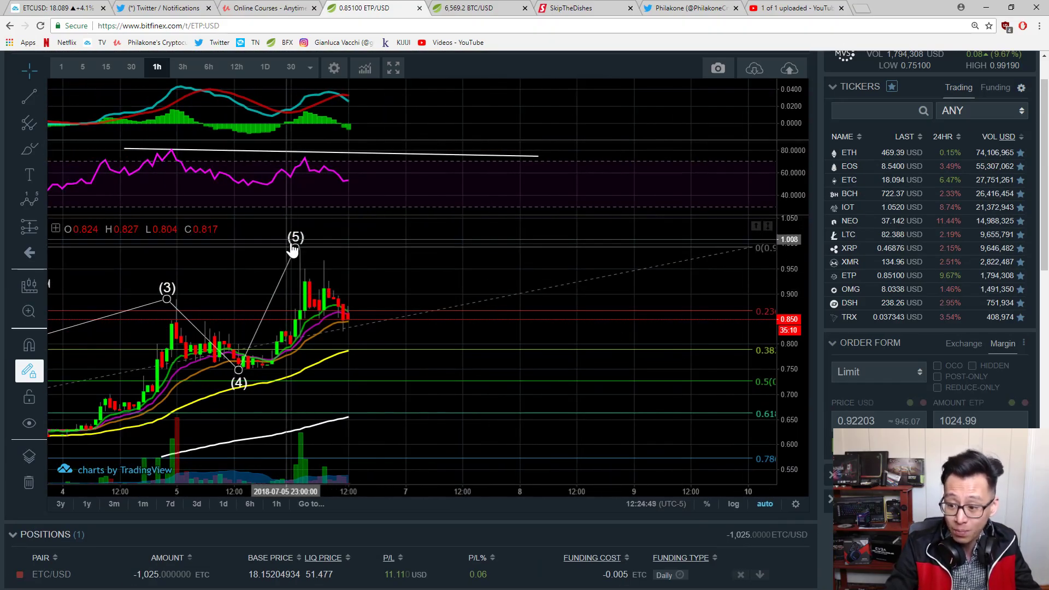
left_click(292, 247)
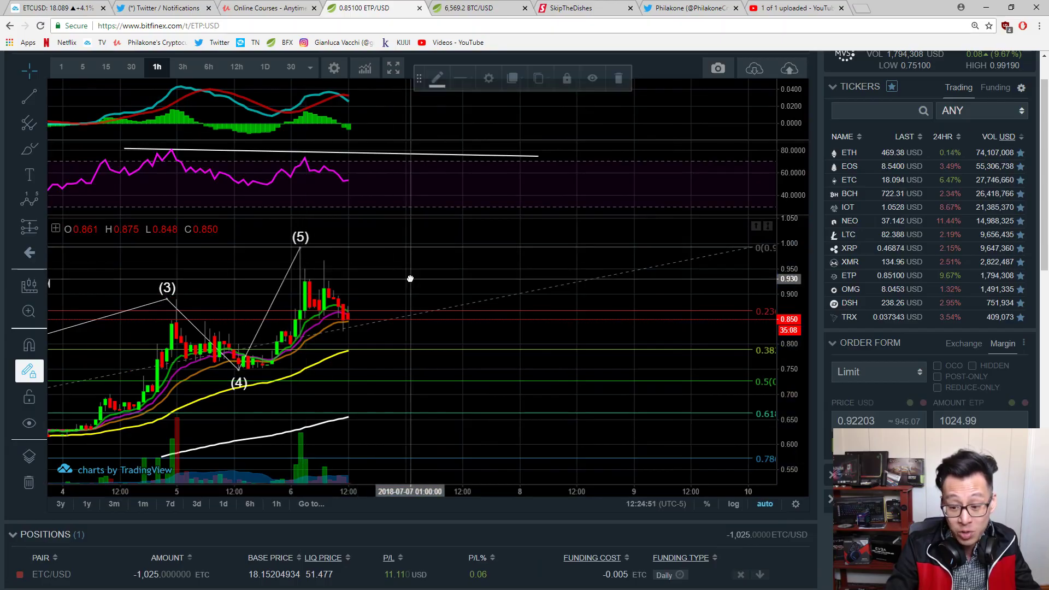
left_click_drag(411, 279, 472, 284)
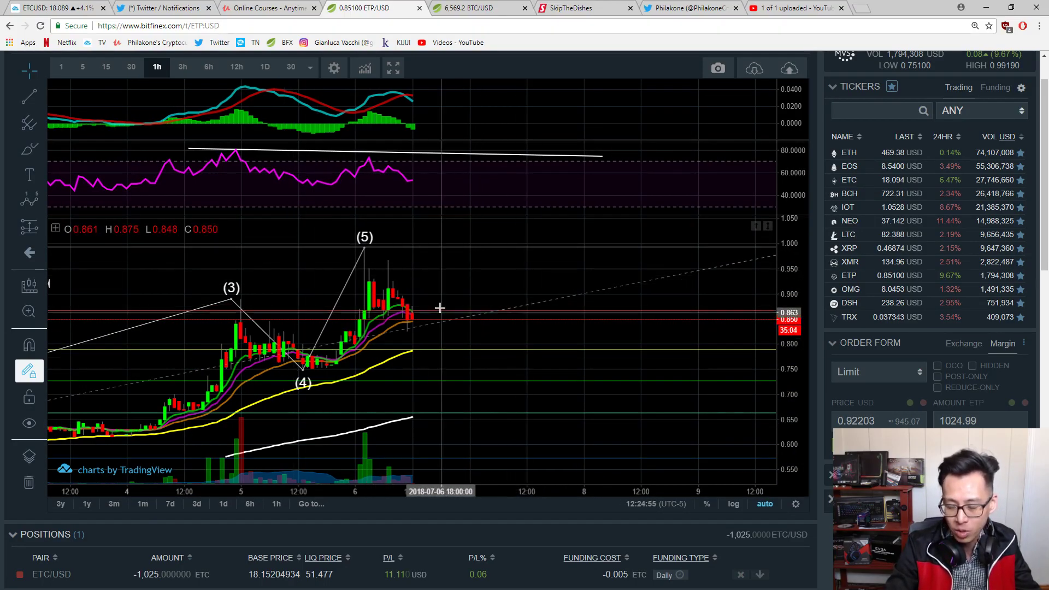
scroll(394, 299, "down", 2)
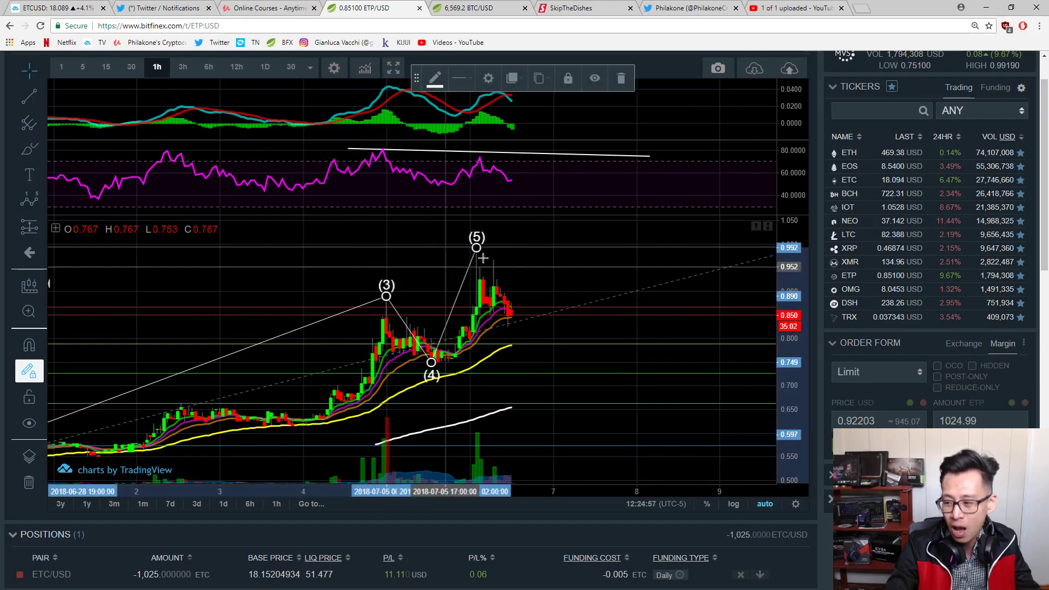
Lower the right end of the RSI divergence line and pan toward the latest candles
left_click_drag(584, 262, 536, 263)
left_click_drag(601, 155, 598, 163)
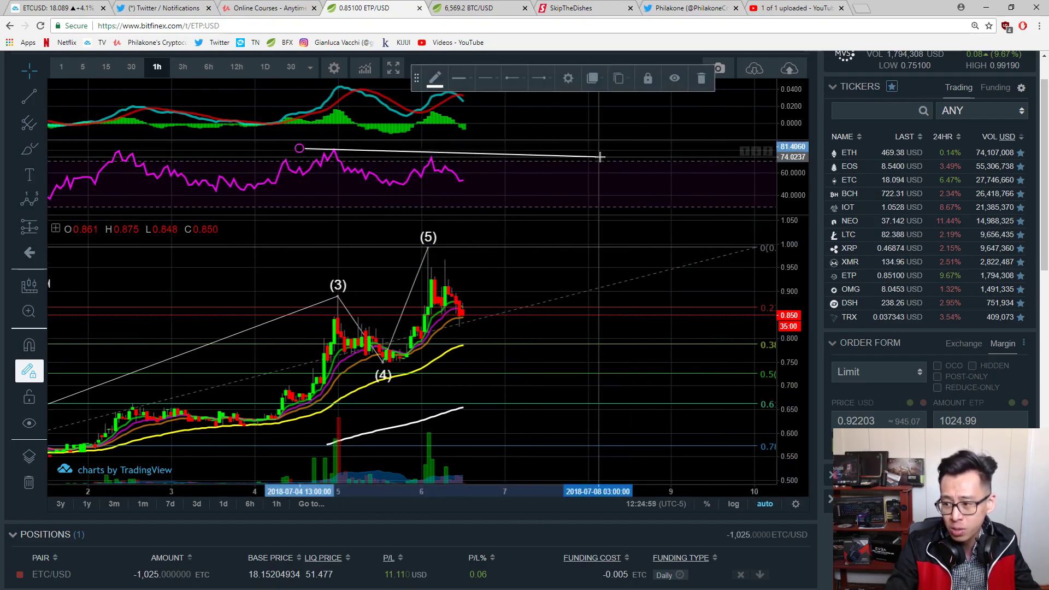
mouse_move(580, 210)
left_mouse_down()
mouse_move(541, 204)
mouse_move(514, 173)
mouse_move(441, 187)
mouse_move(507, 203)
left_mouse_up()
right_click(562, 187)
right_click(480, 182)
scroll(852, 320, "down", 3)
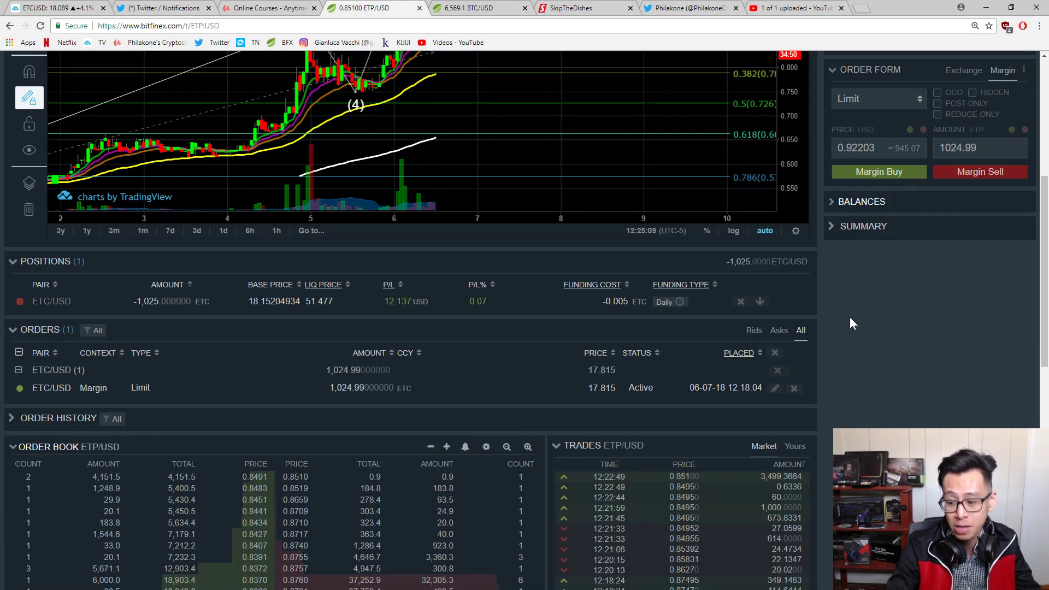
scroll(849, 323, "up", 3)
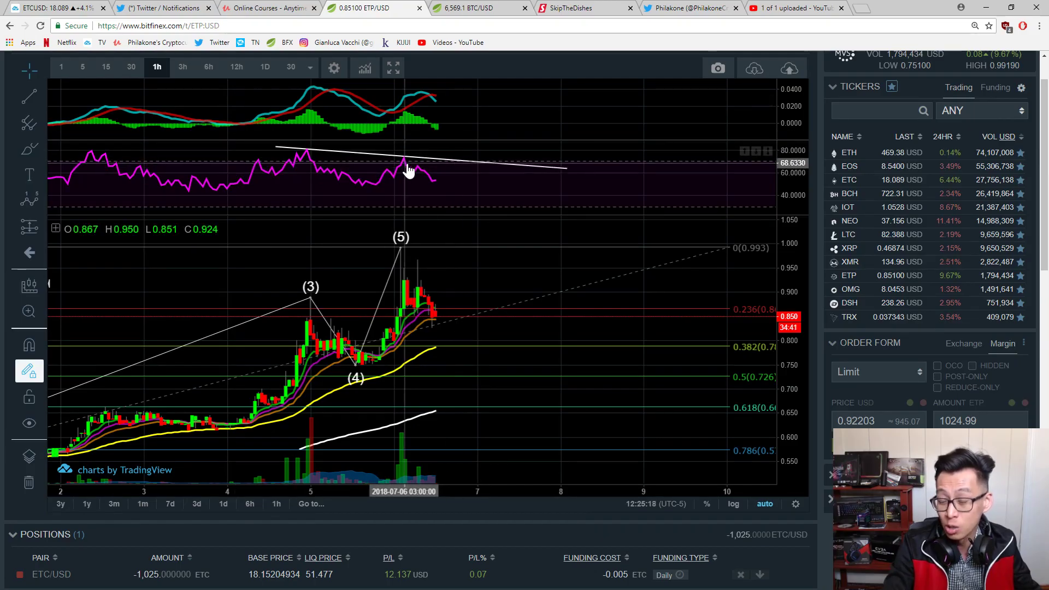
Pan the 1-hour chart toward the latest candles and select the Fibonacci retracement
right_click(478, 128)
left_click_drag(478, 128, 418, 128)
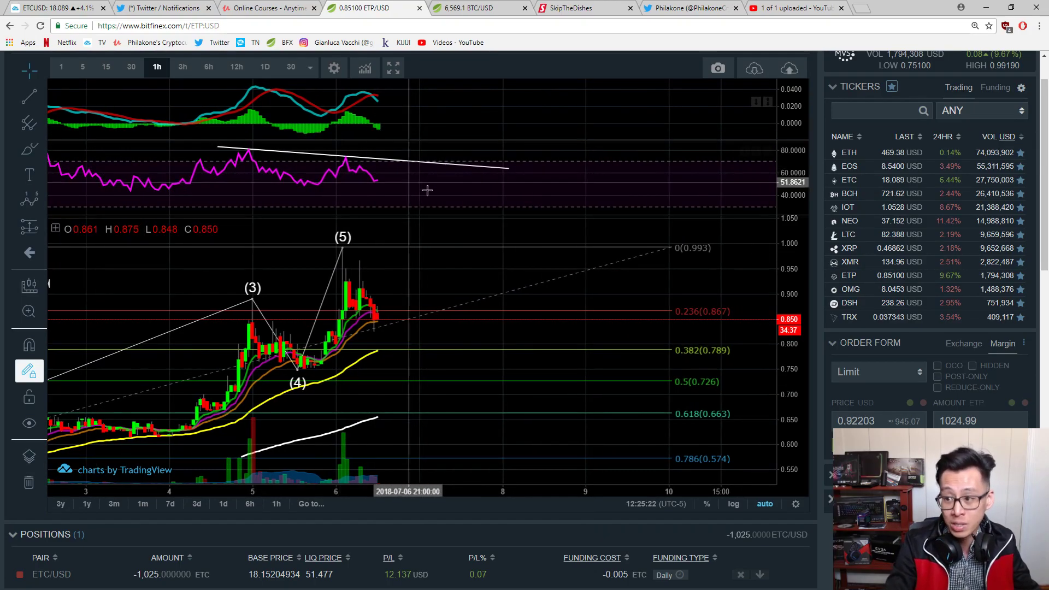
scroll(487, 215, "down", 3)
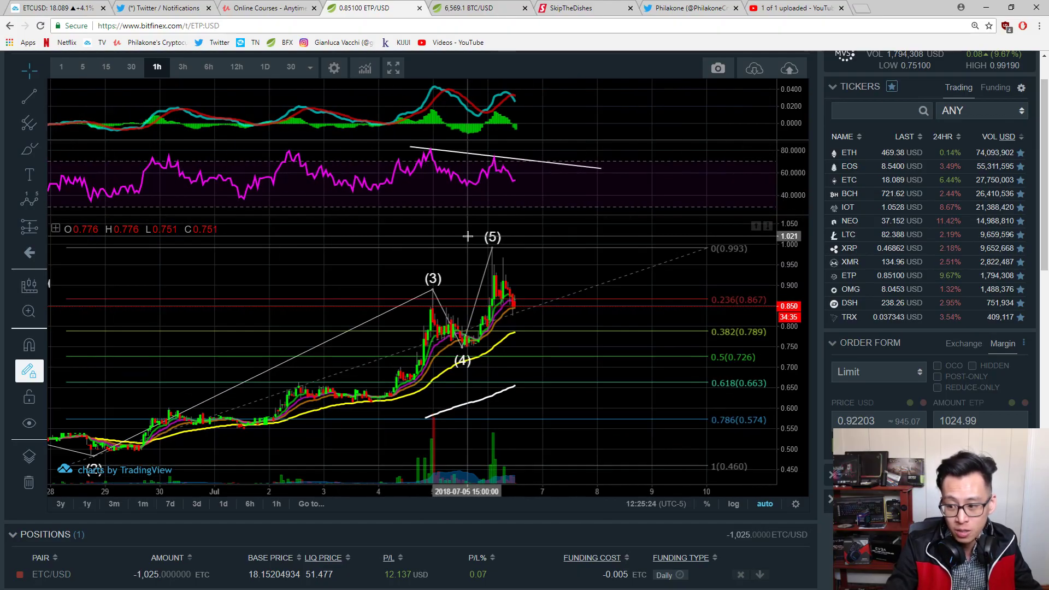
left_click(373, 260)
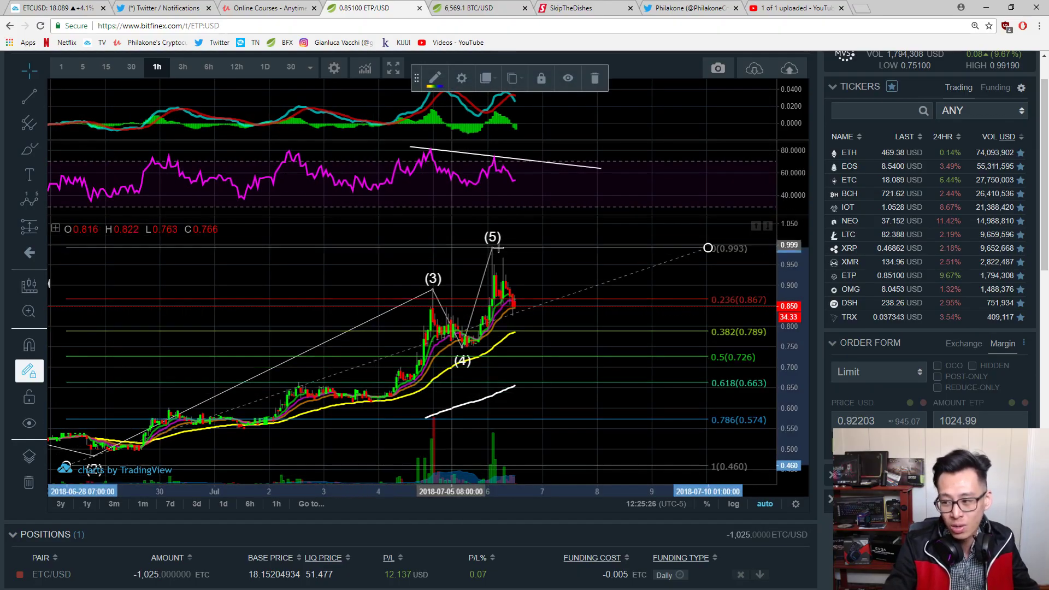
left_click_drag(552, 269, 527, 281)
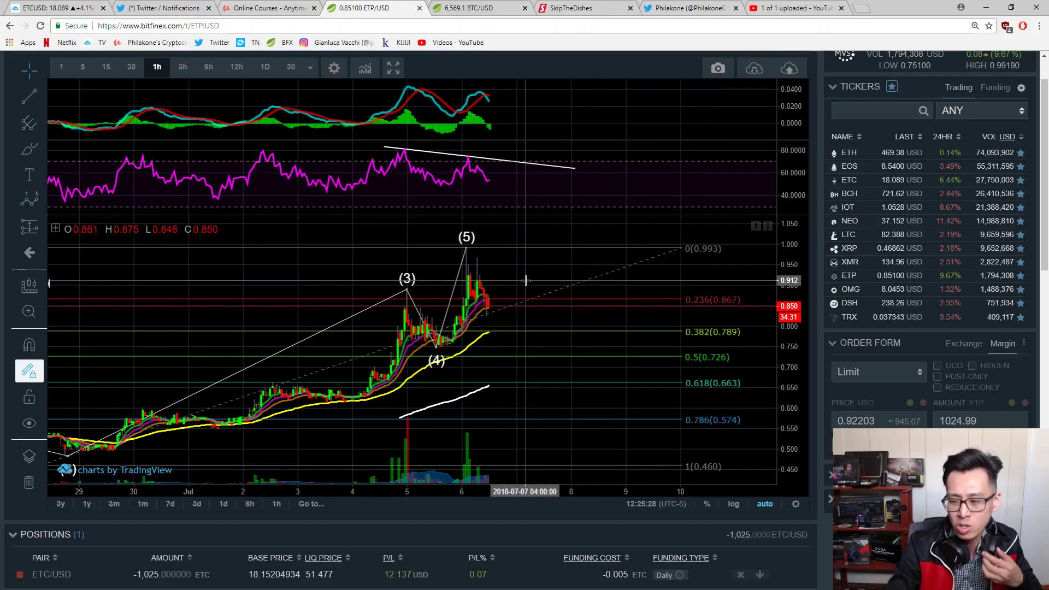
Dismiss the chart options menu and nudge the chart toward the latest candles
left_click_drag(578, 108, 572, 114)
right_click(571, 113)
left_click(506, 117)
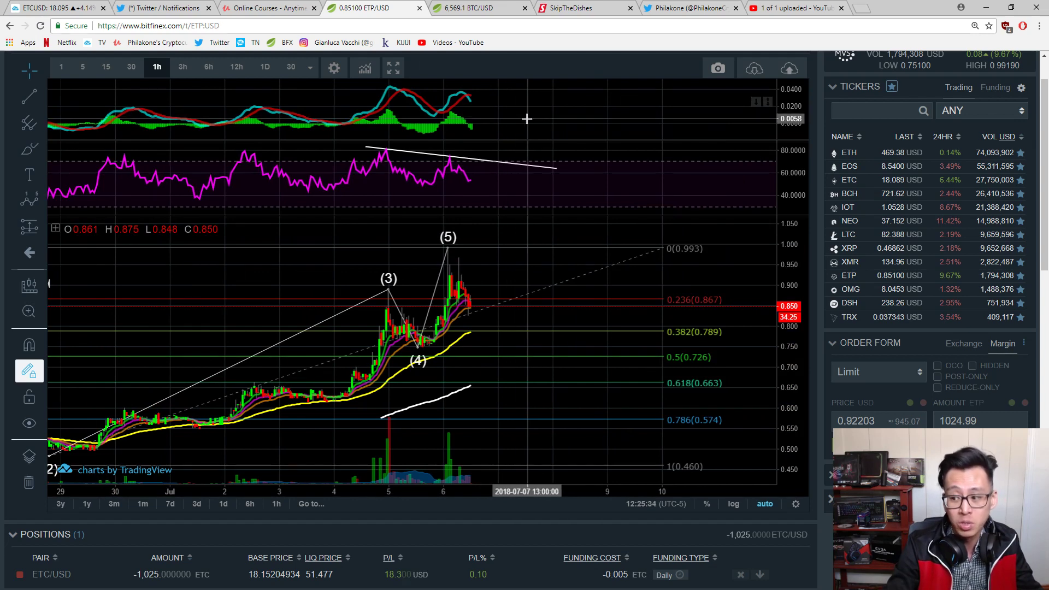
left_click_drag(526, 119, 503, 120)
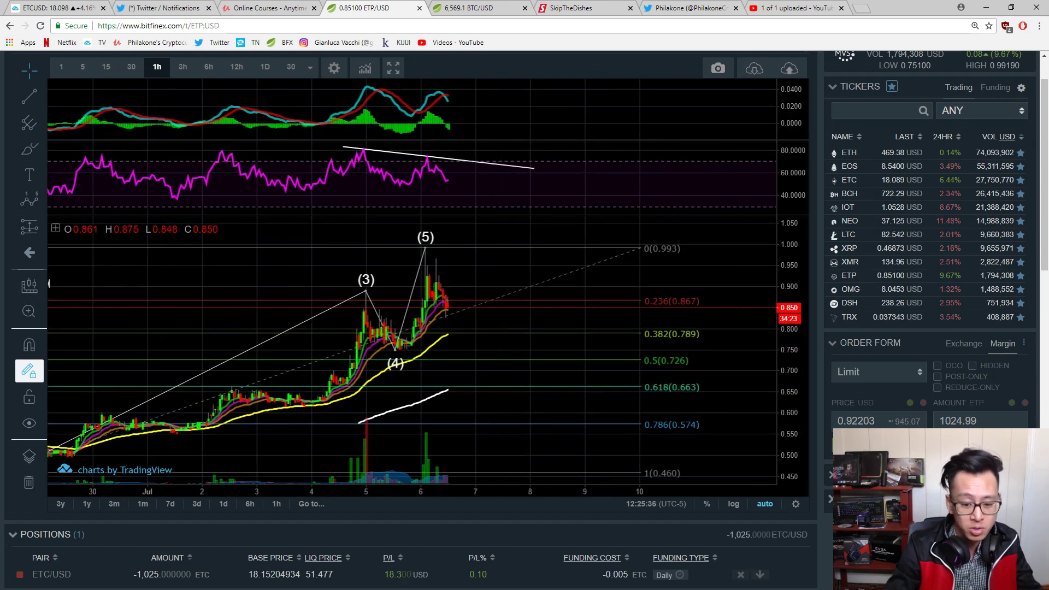